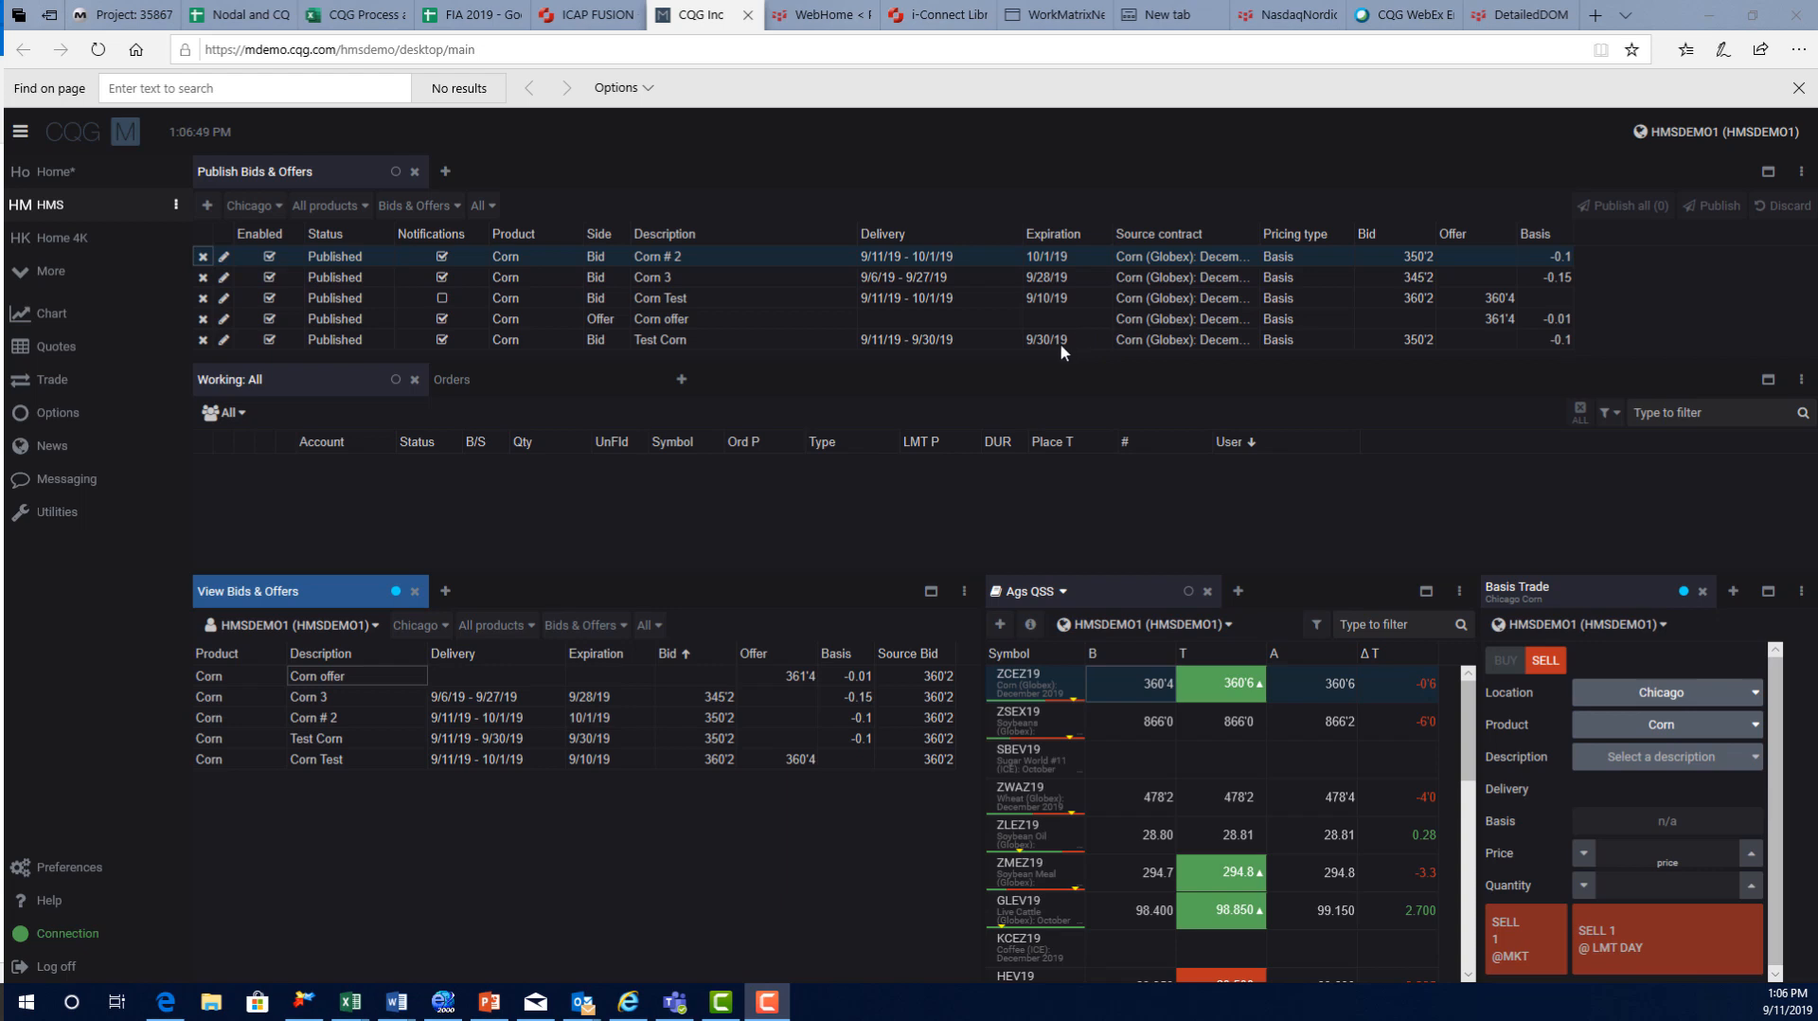
Keep the published list filtered to Chicago and start a new entry with location Chicago and product Corn
left_click(278, 207)
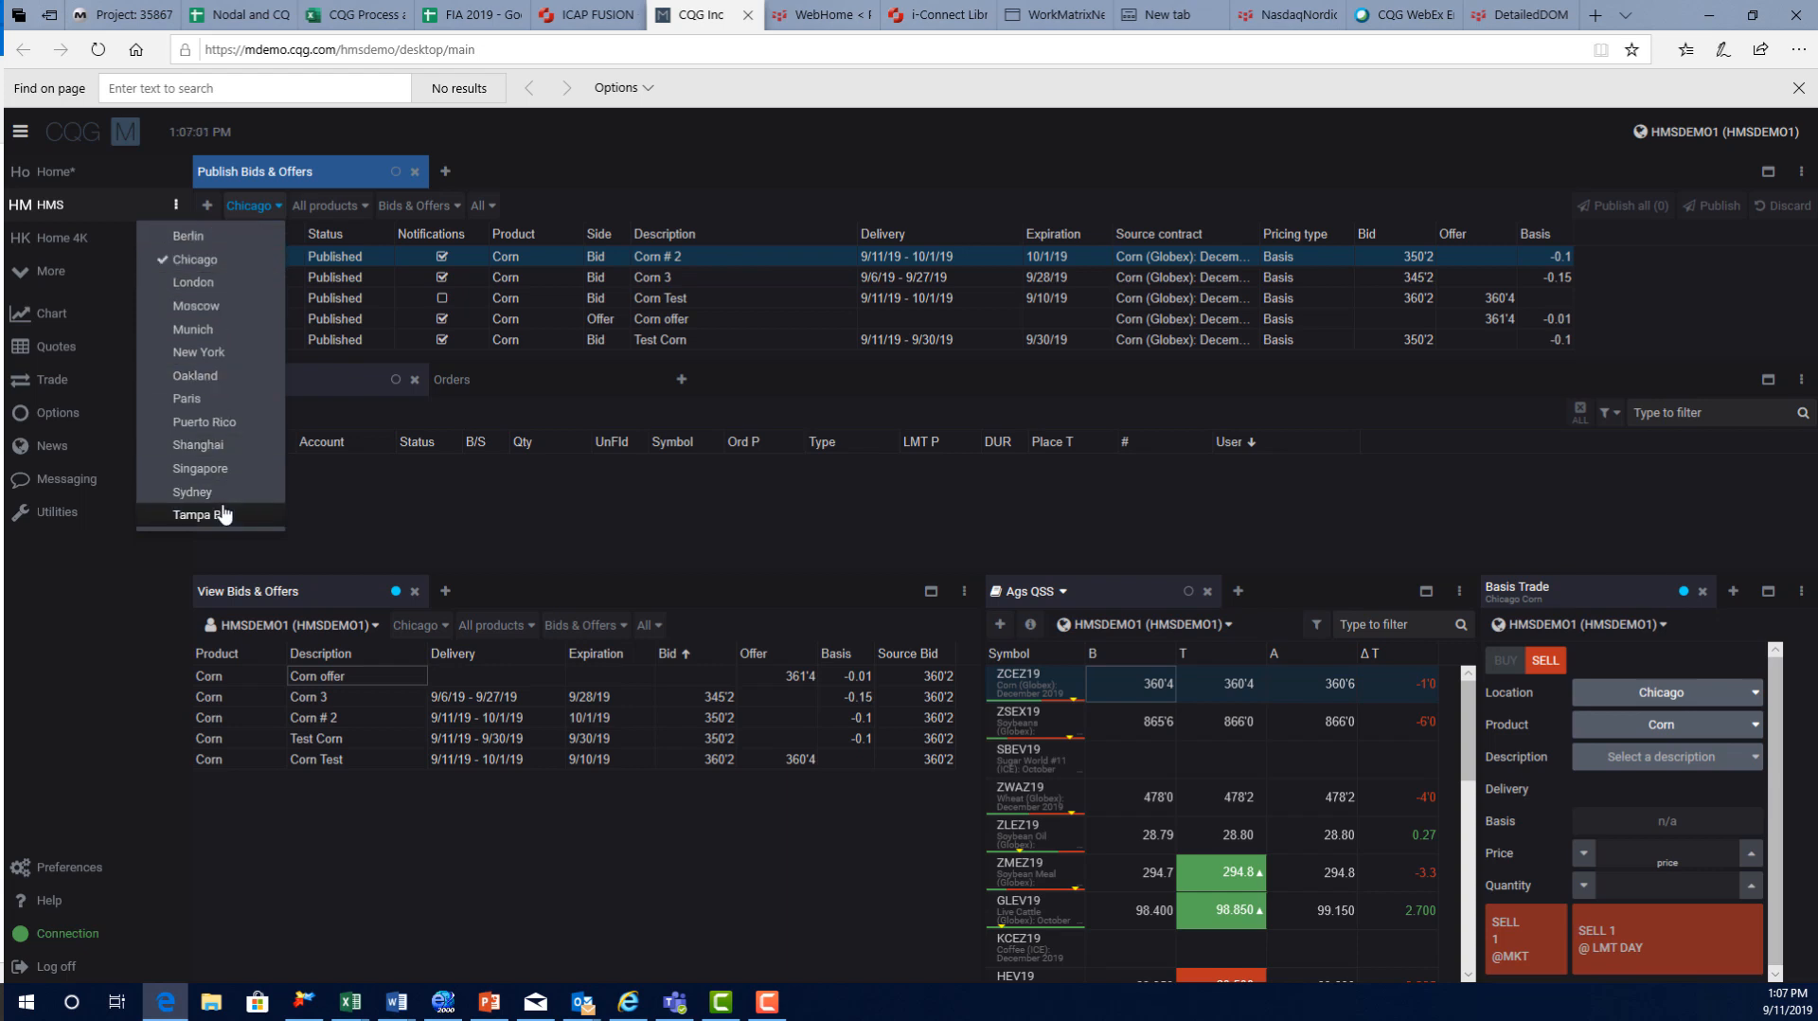
left_click(218, 262)
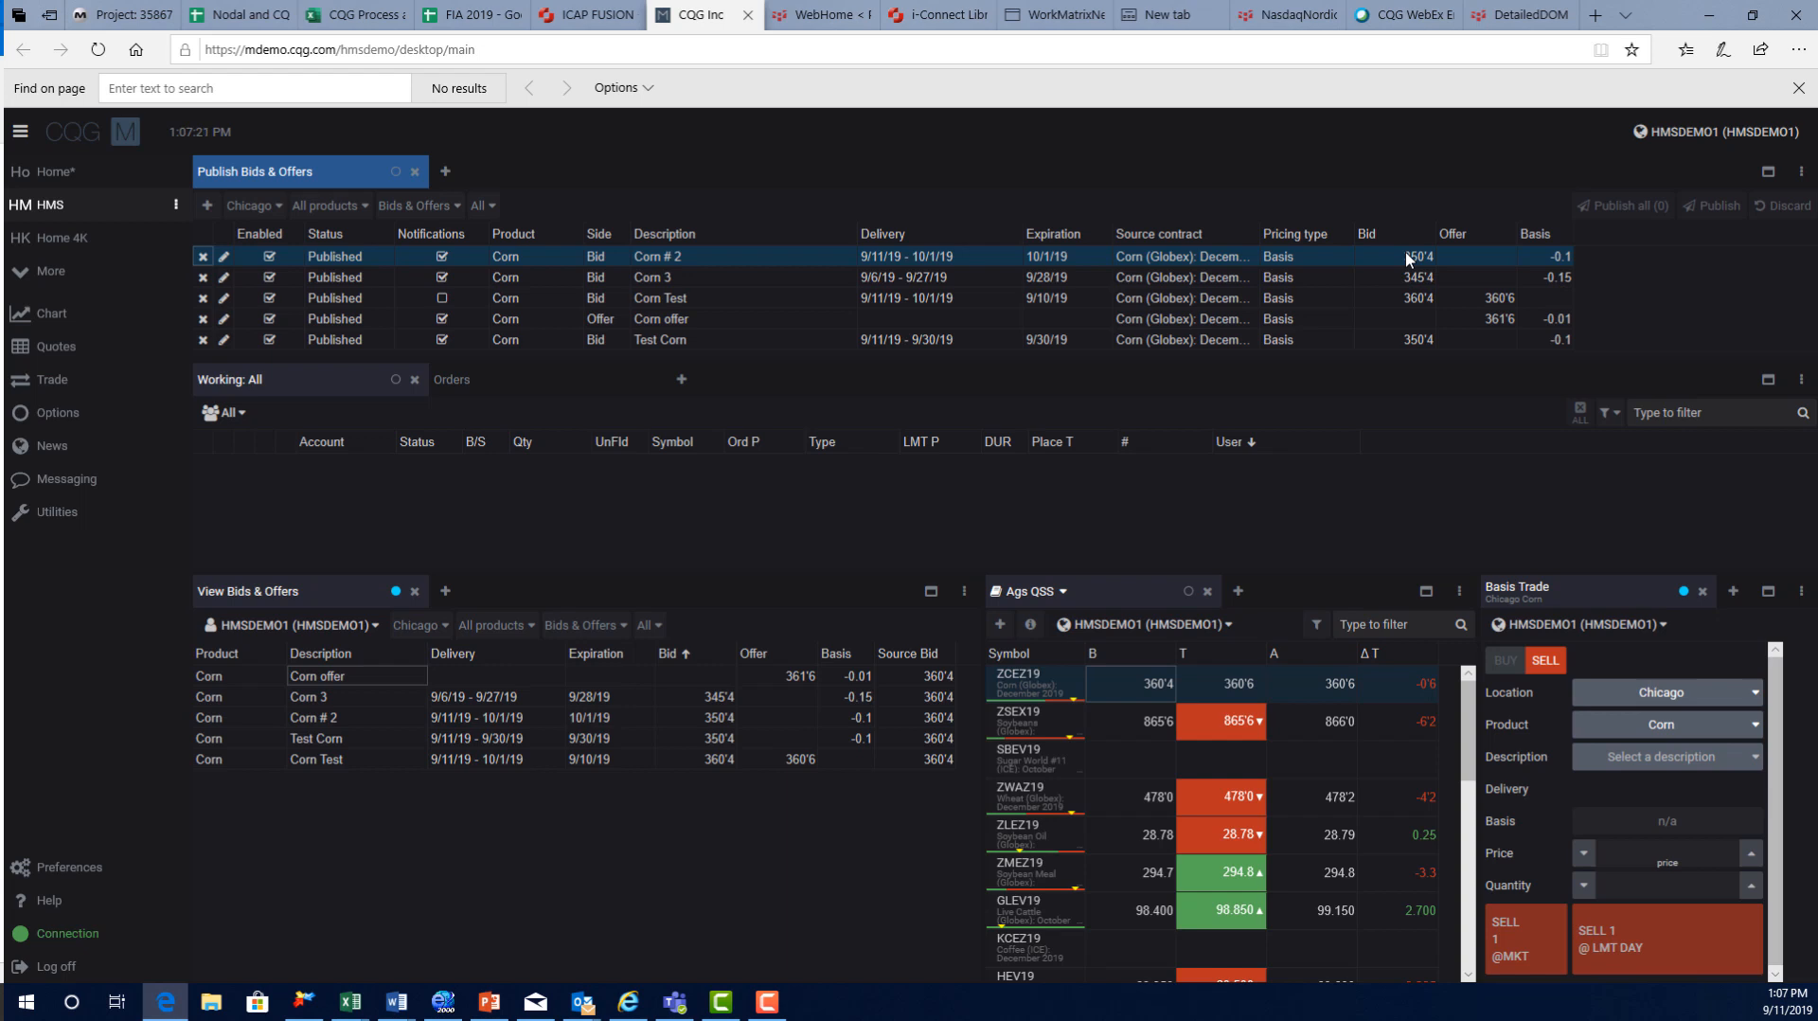
left_click(208, 206)
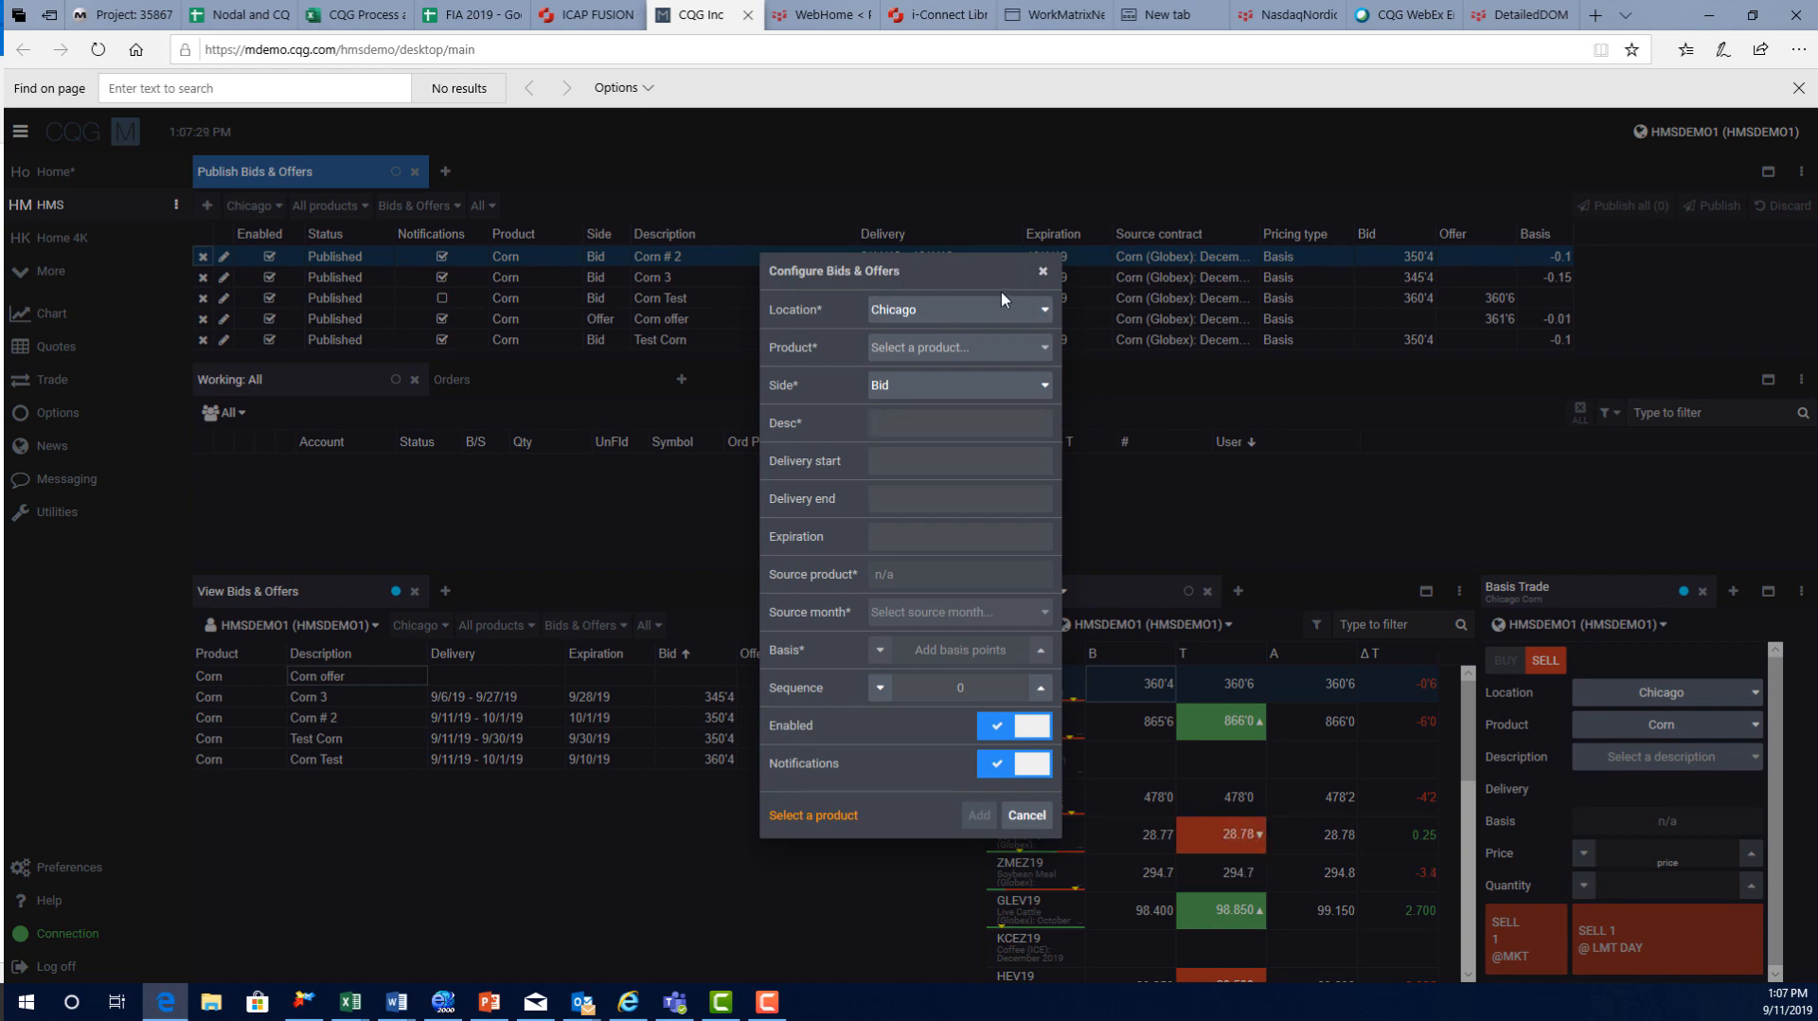
left_click(1039, 309)
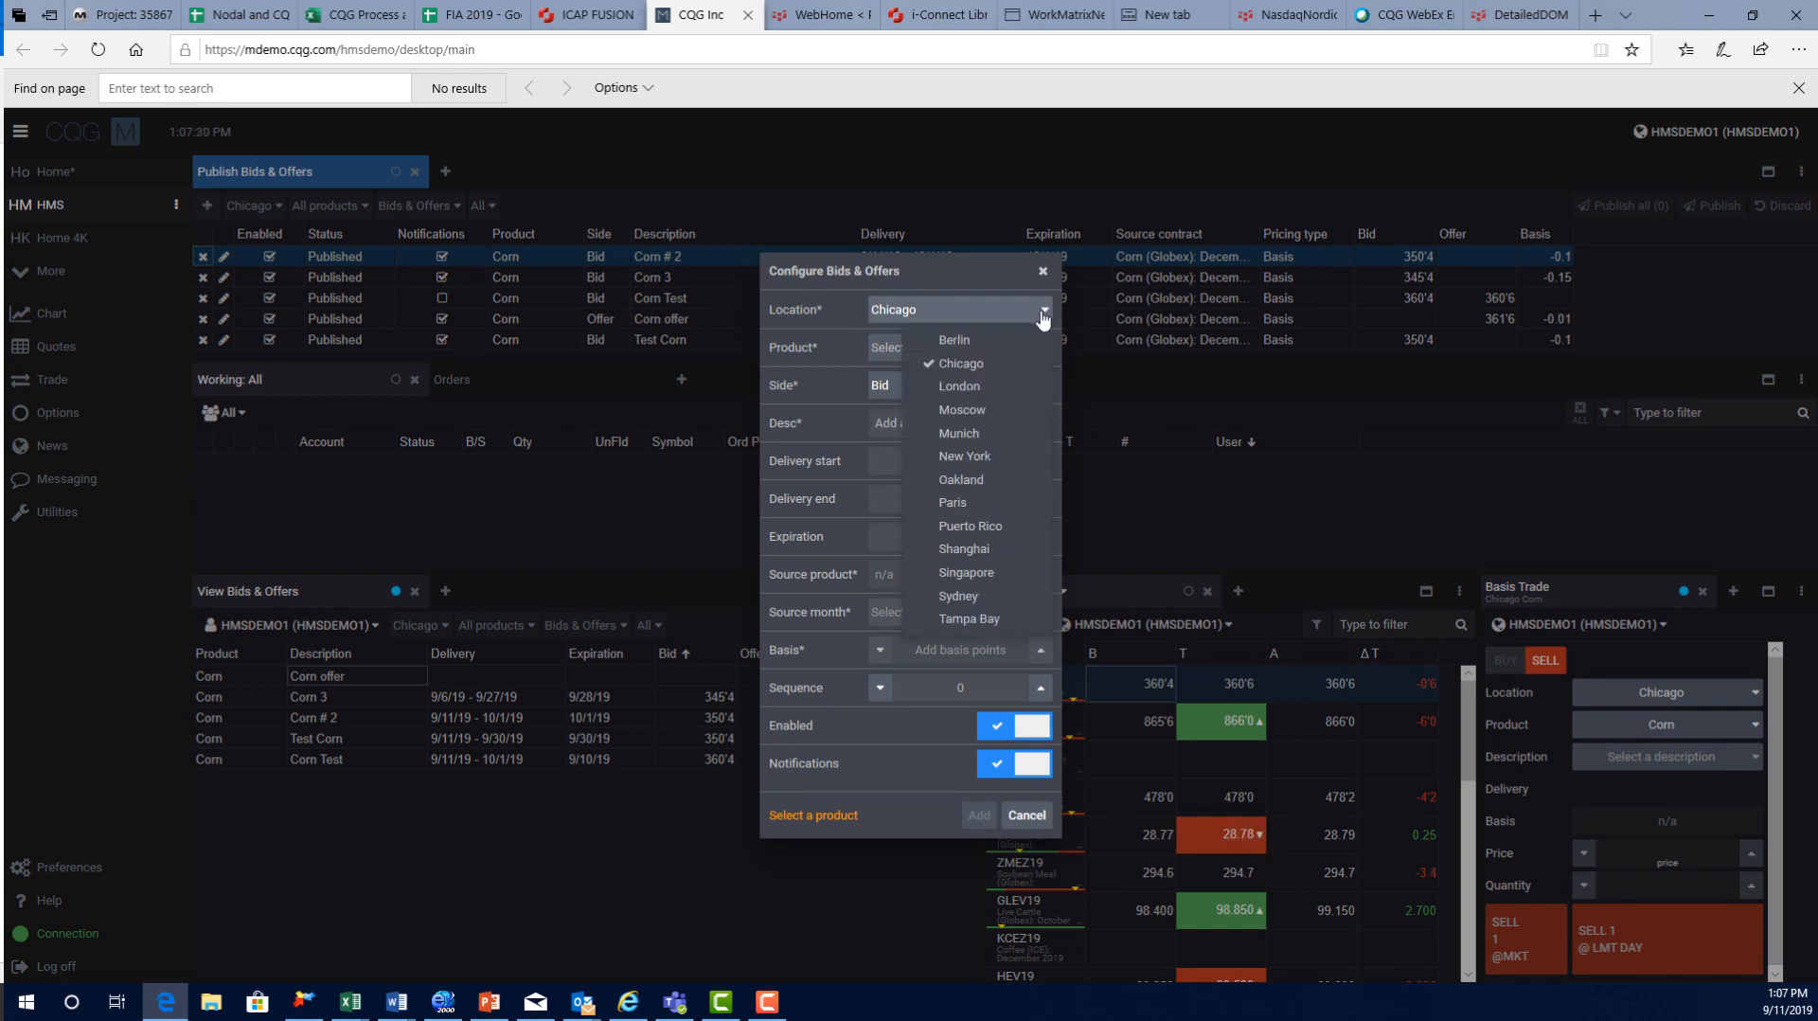
left_click(973, 364)
left_click(947, 349)
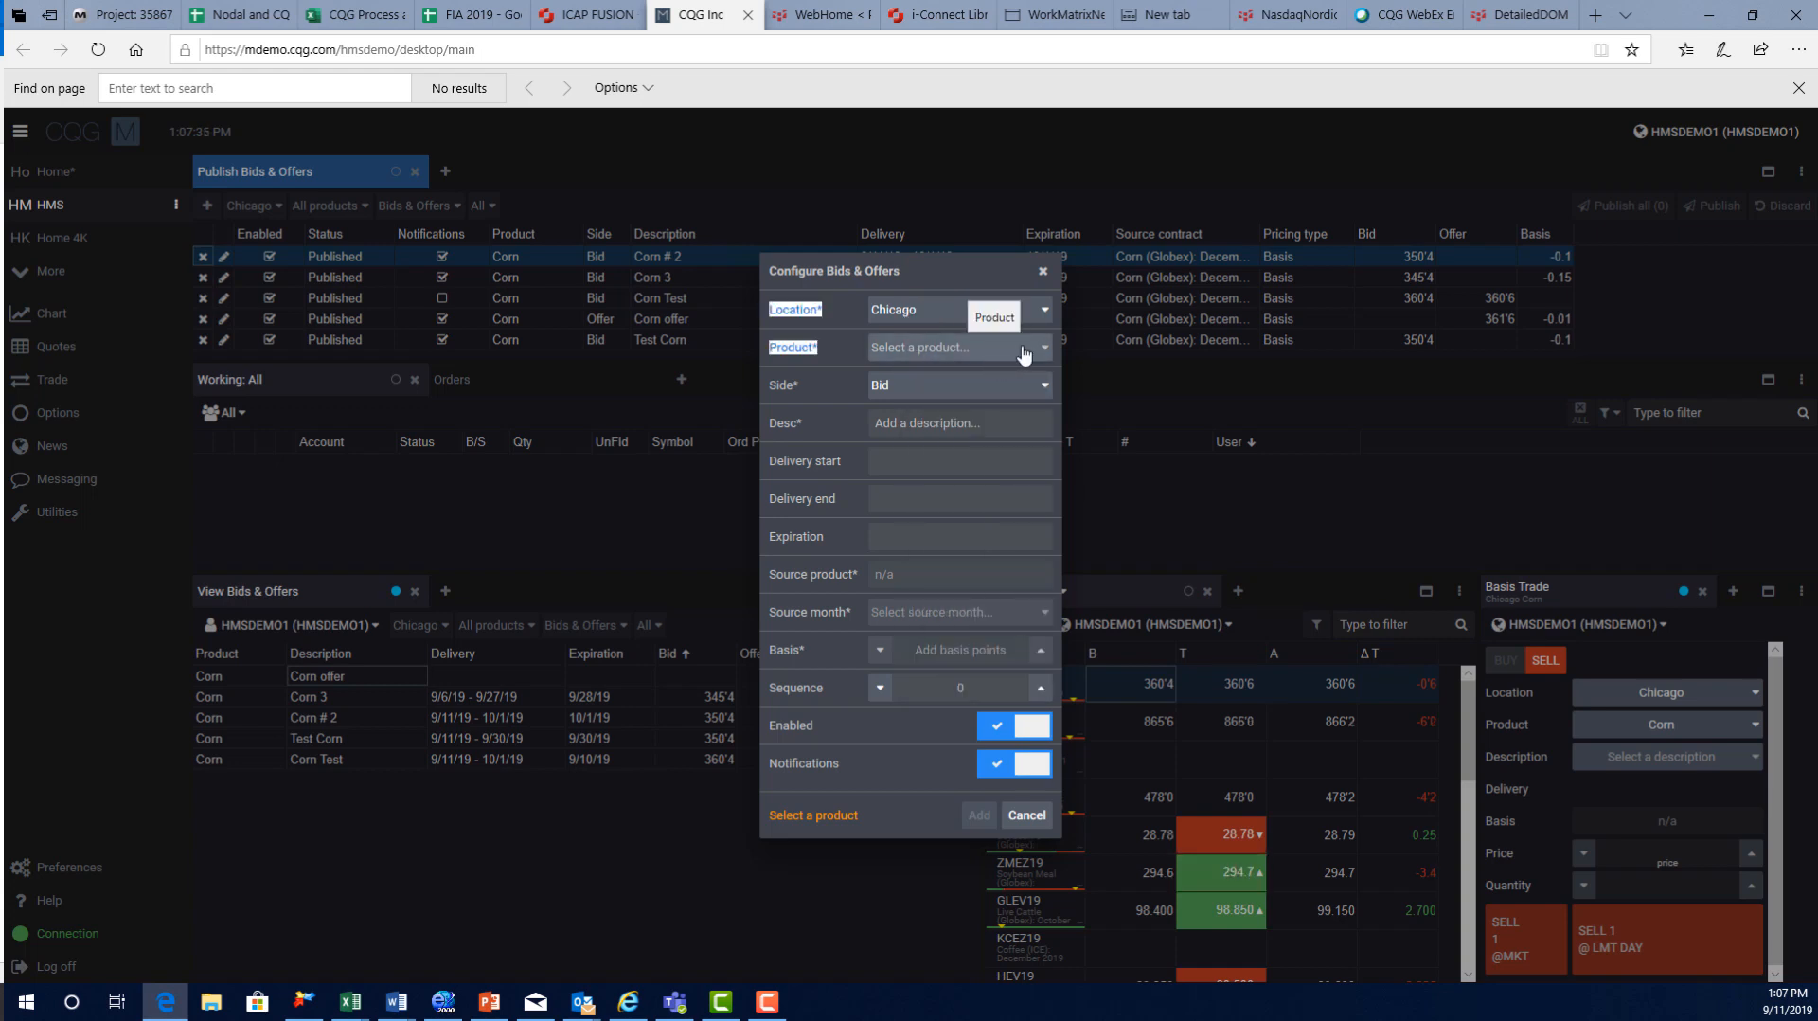
left_click_drag(995, 358, 1024, 354)
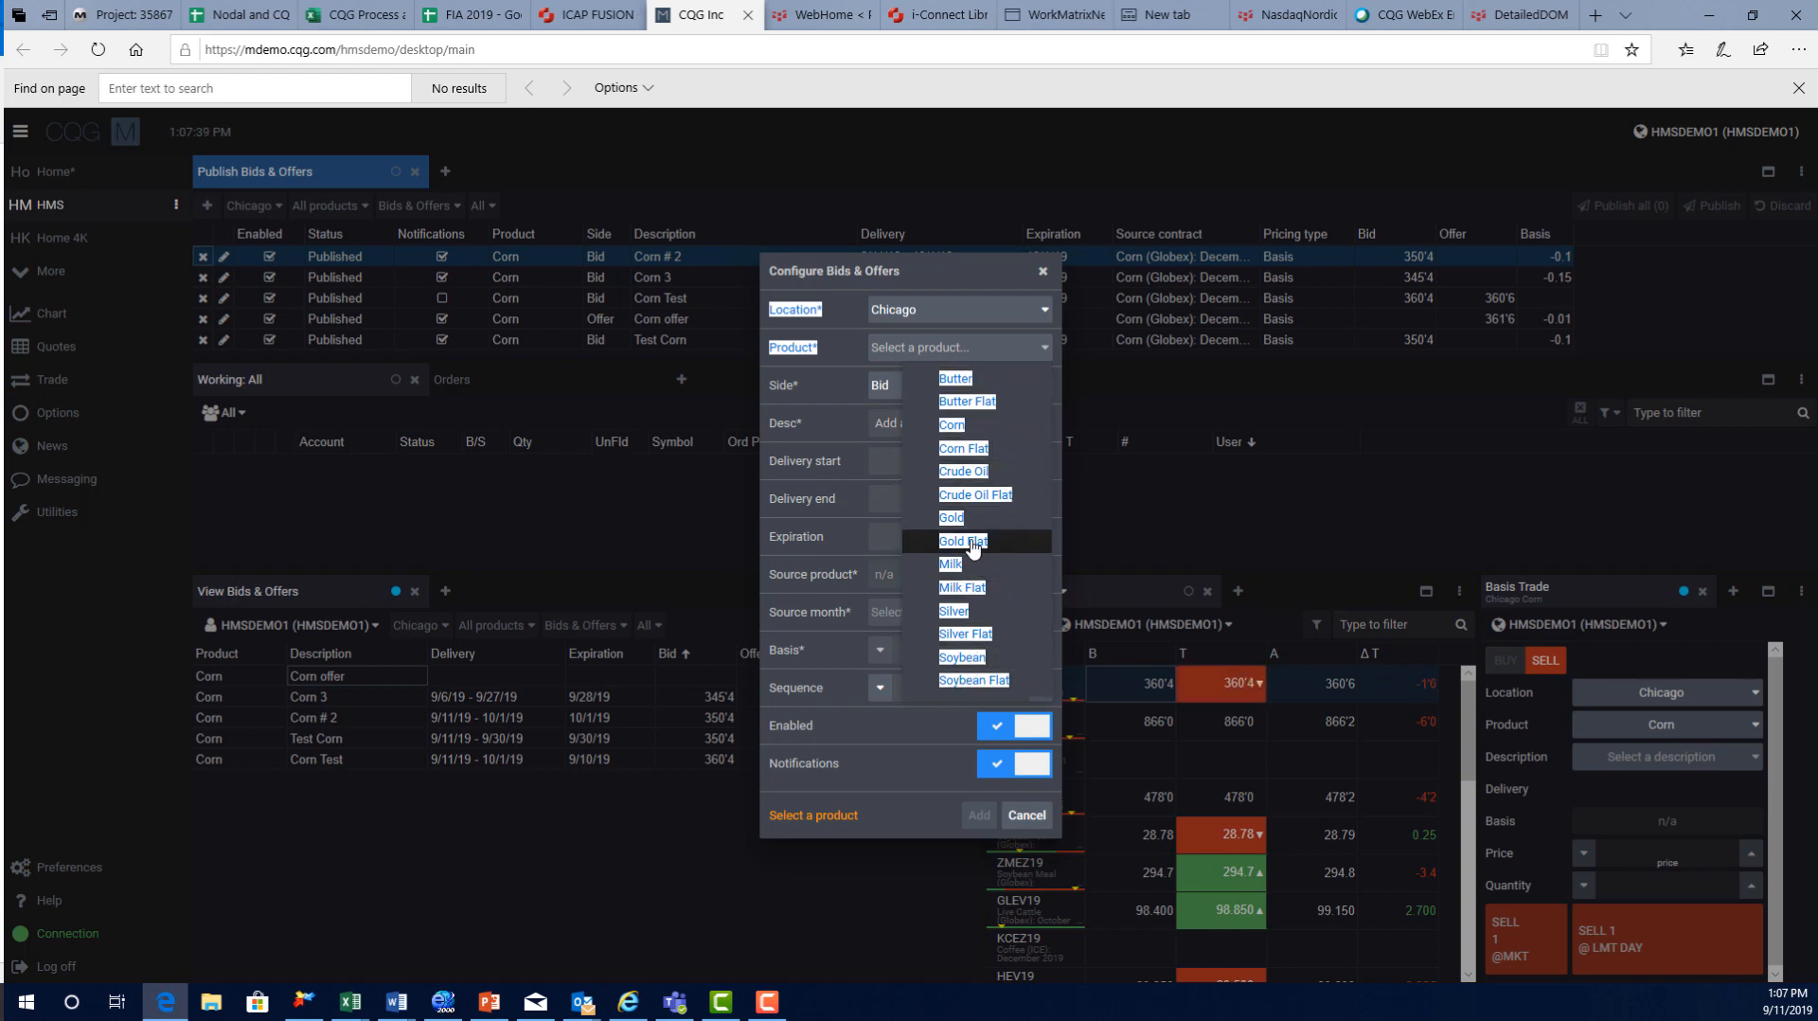
left_click(954, 429)
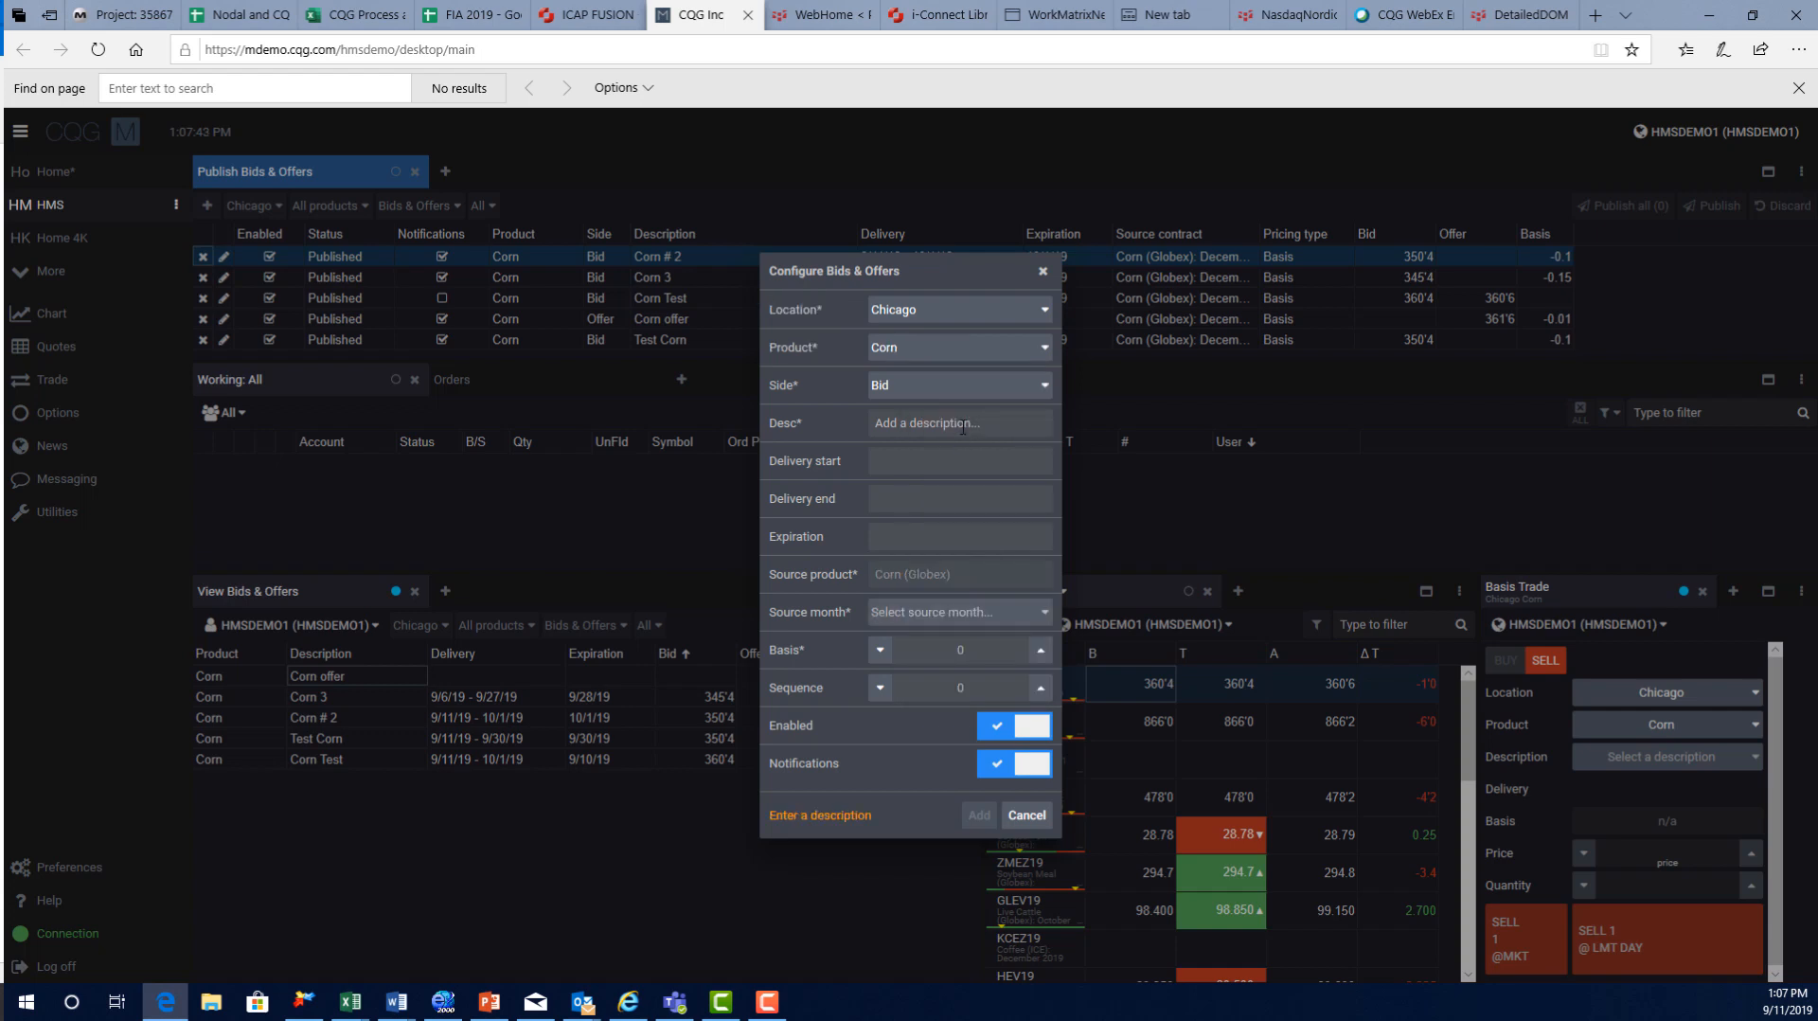
Keep the new entry's side as Bid and enter Chicago Corn as its description
left_click(940, 426)
left_click(1018, 389)
left_click(947, 412)
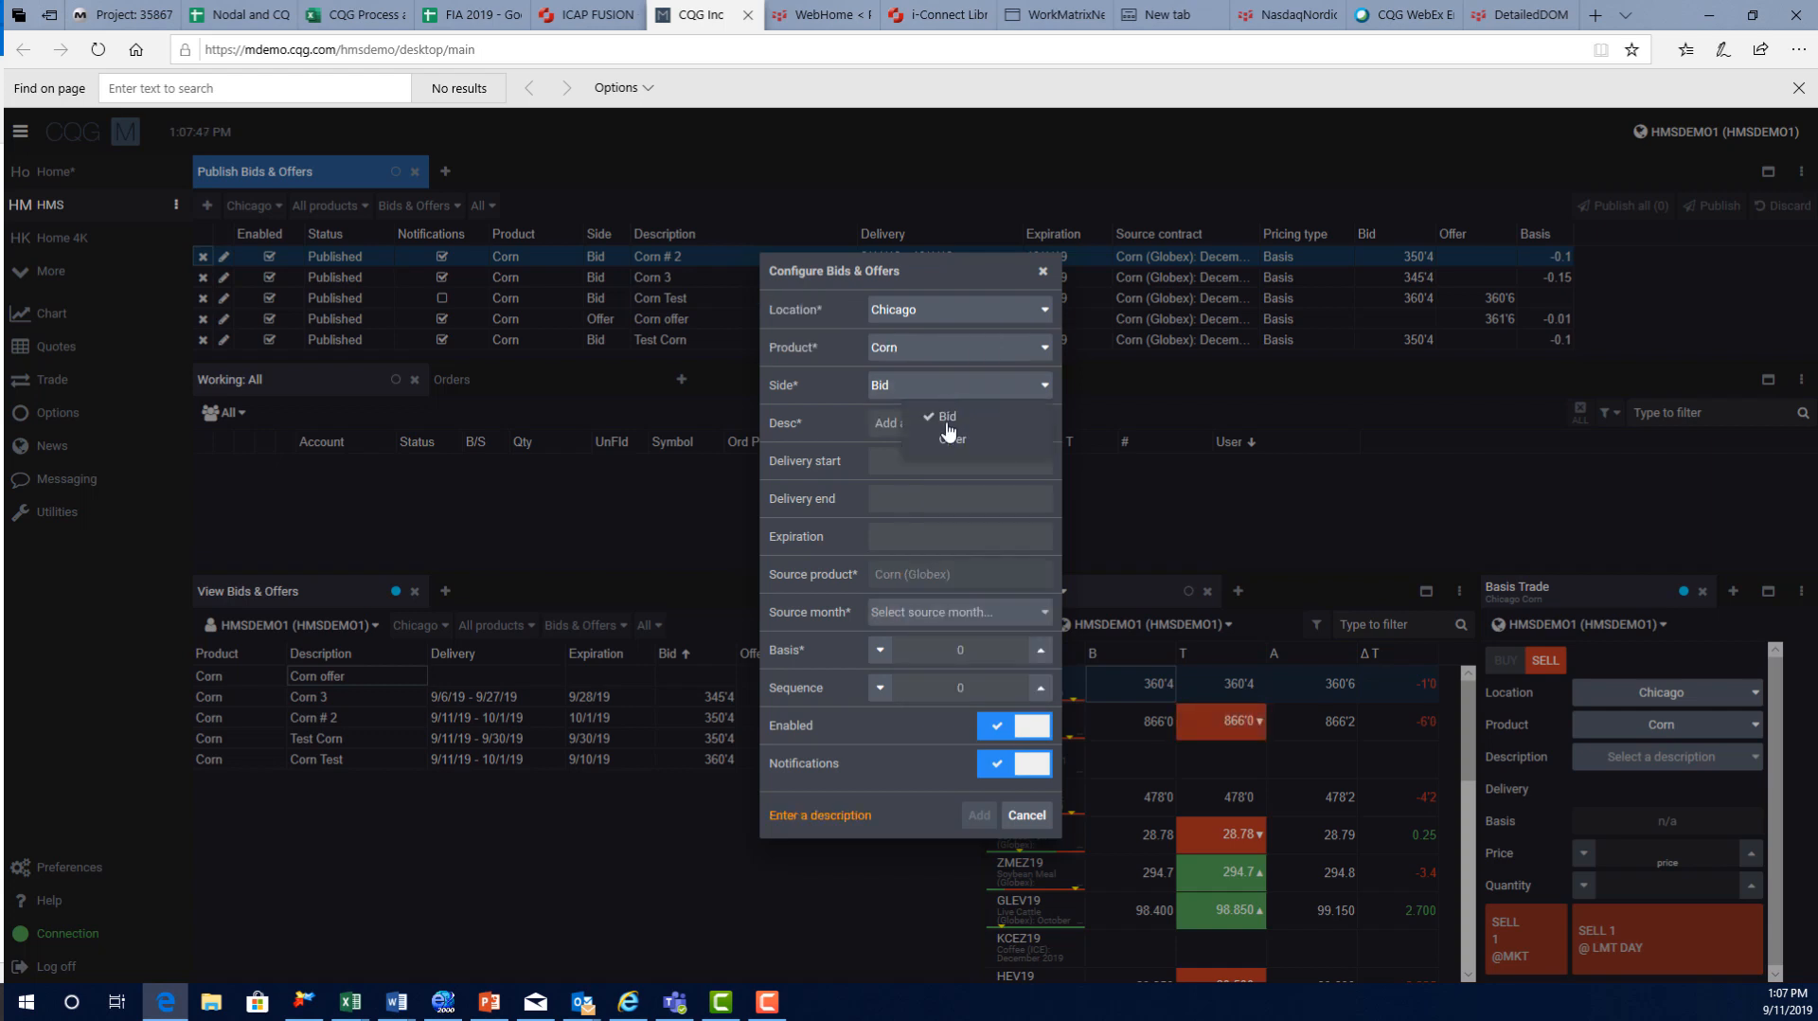
left_click(932, 428)
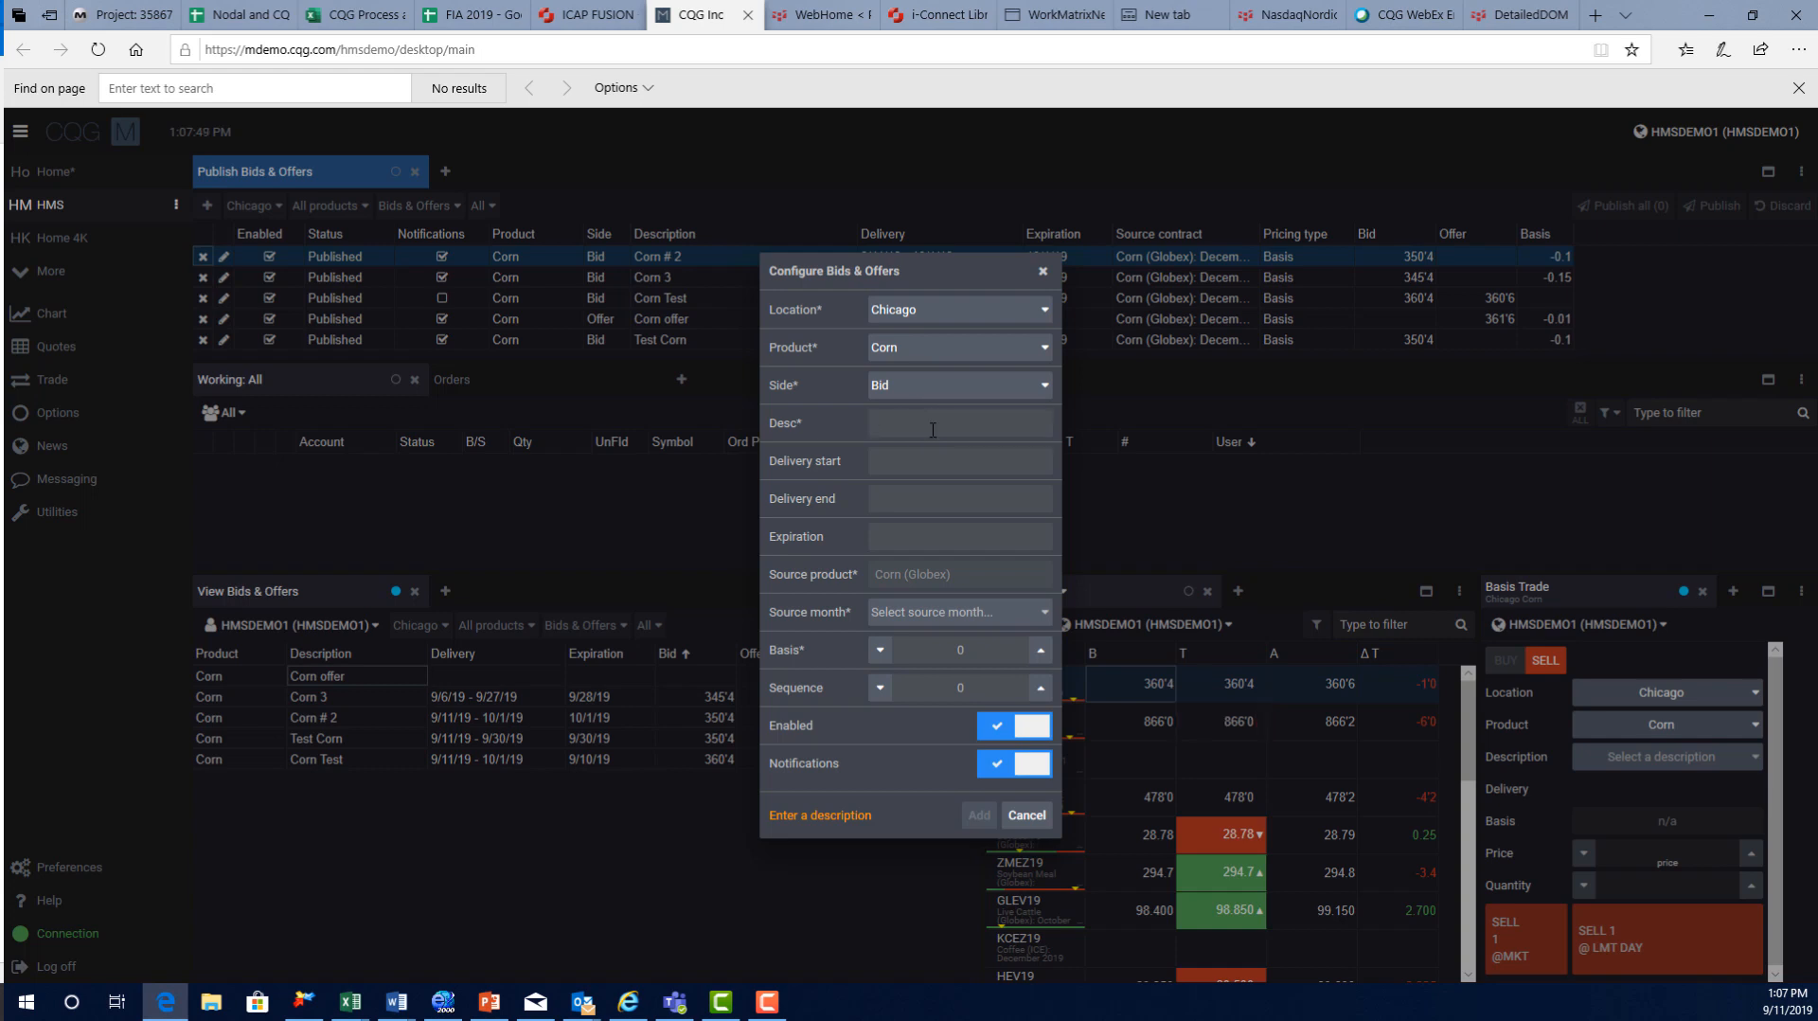
type("Chicago Corn")
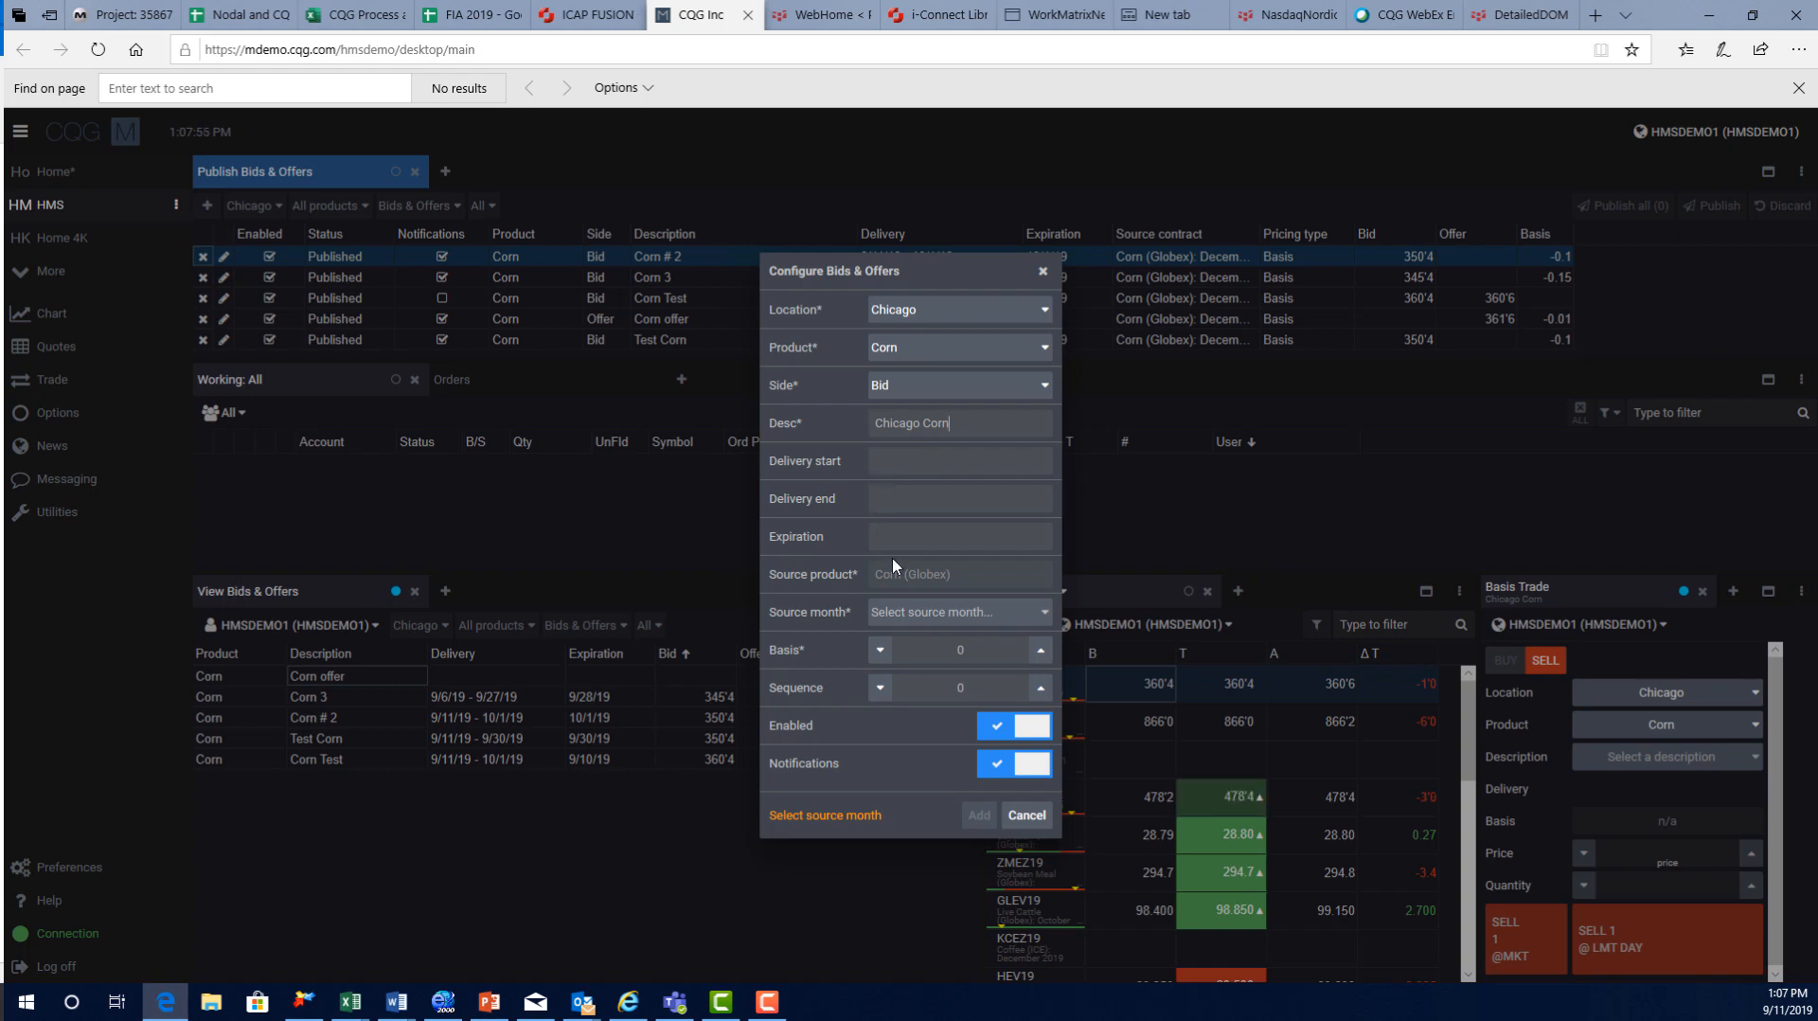
Set the new bid's delivery start to 9/12/19 and its delivery end to 10/9/19
left_click(933, 472)
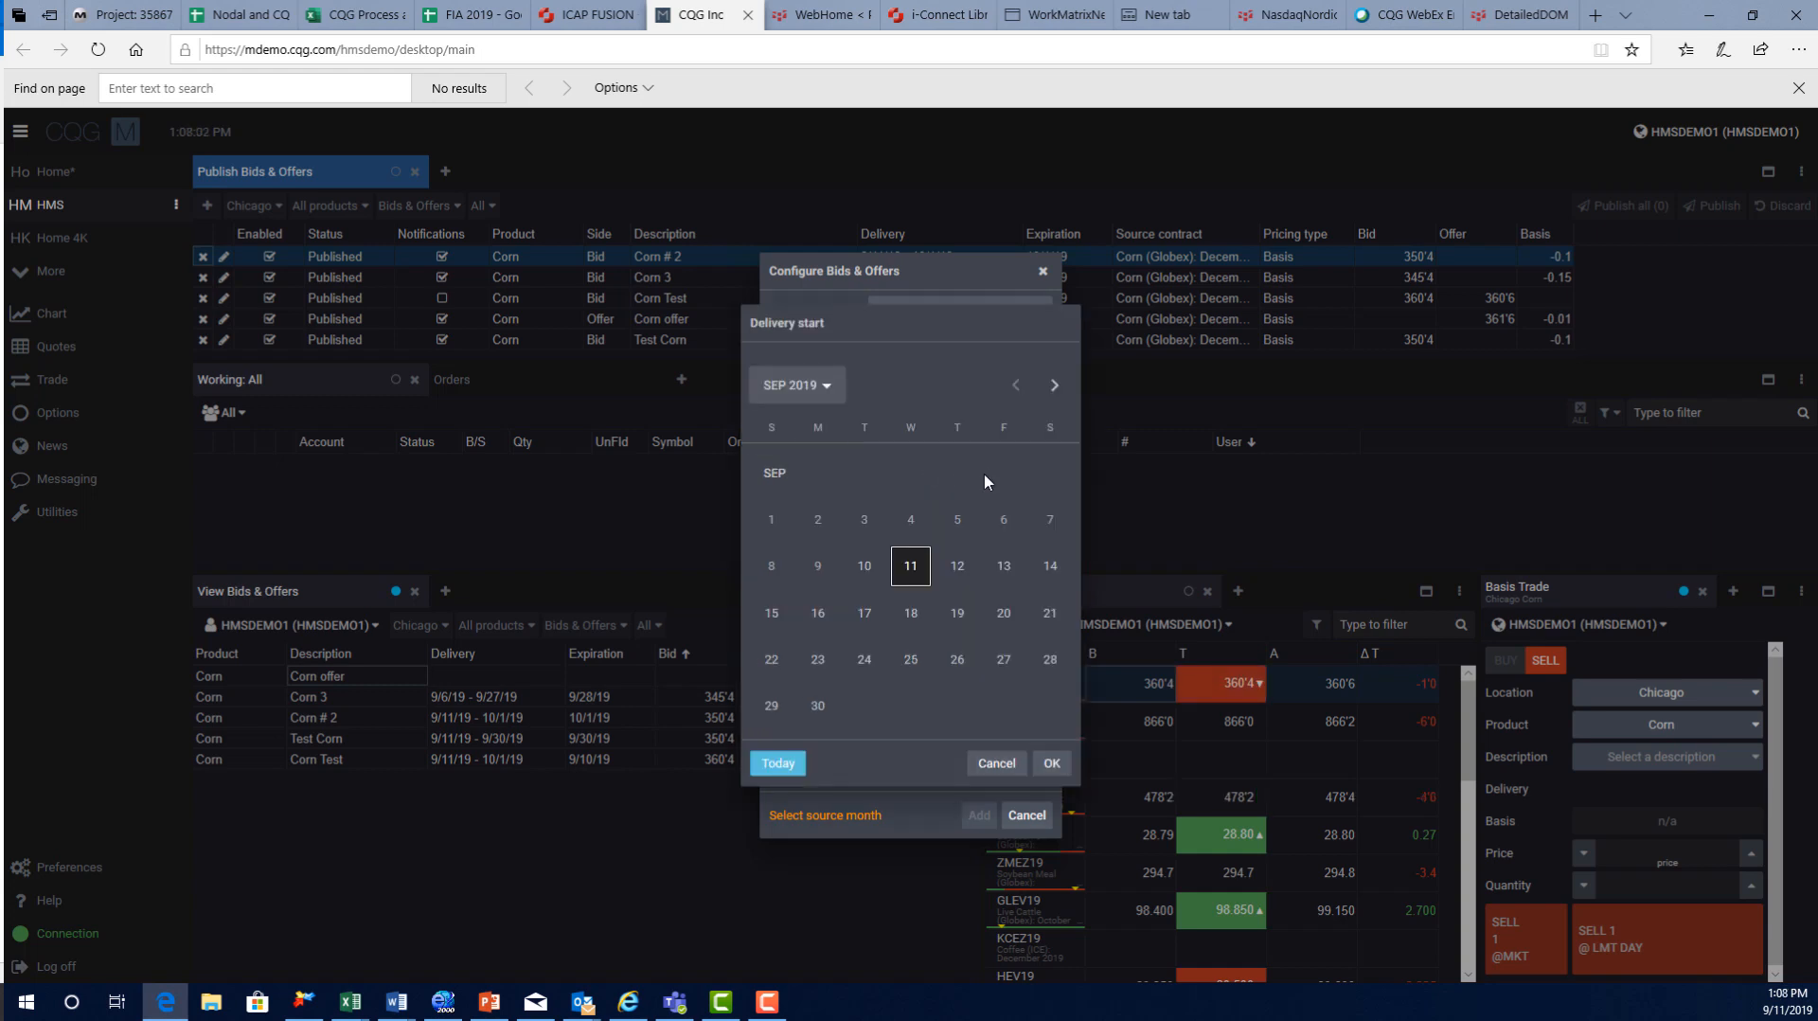
left_click(969, 570)
left_click(1051, 762)
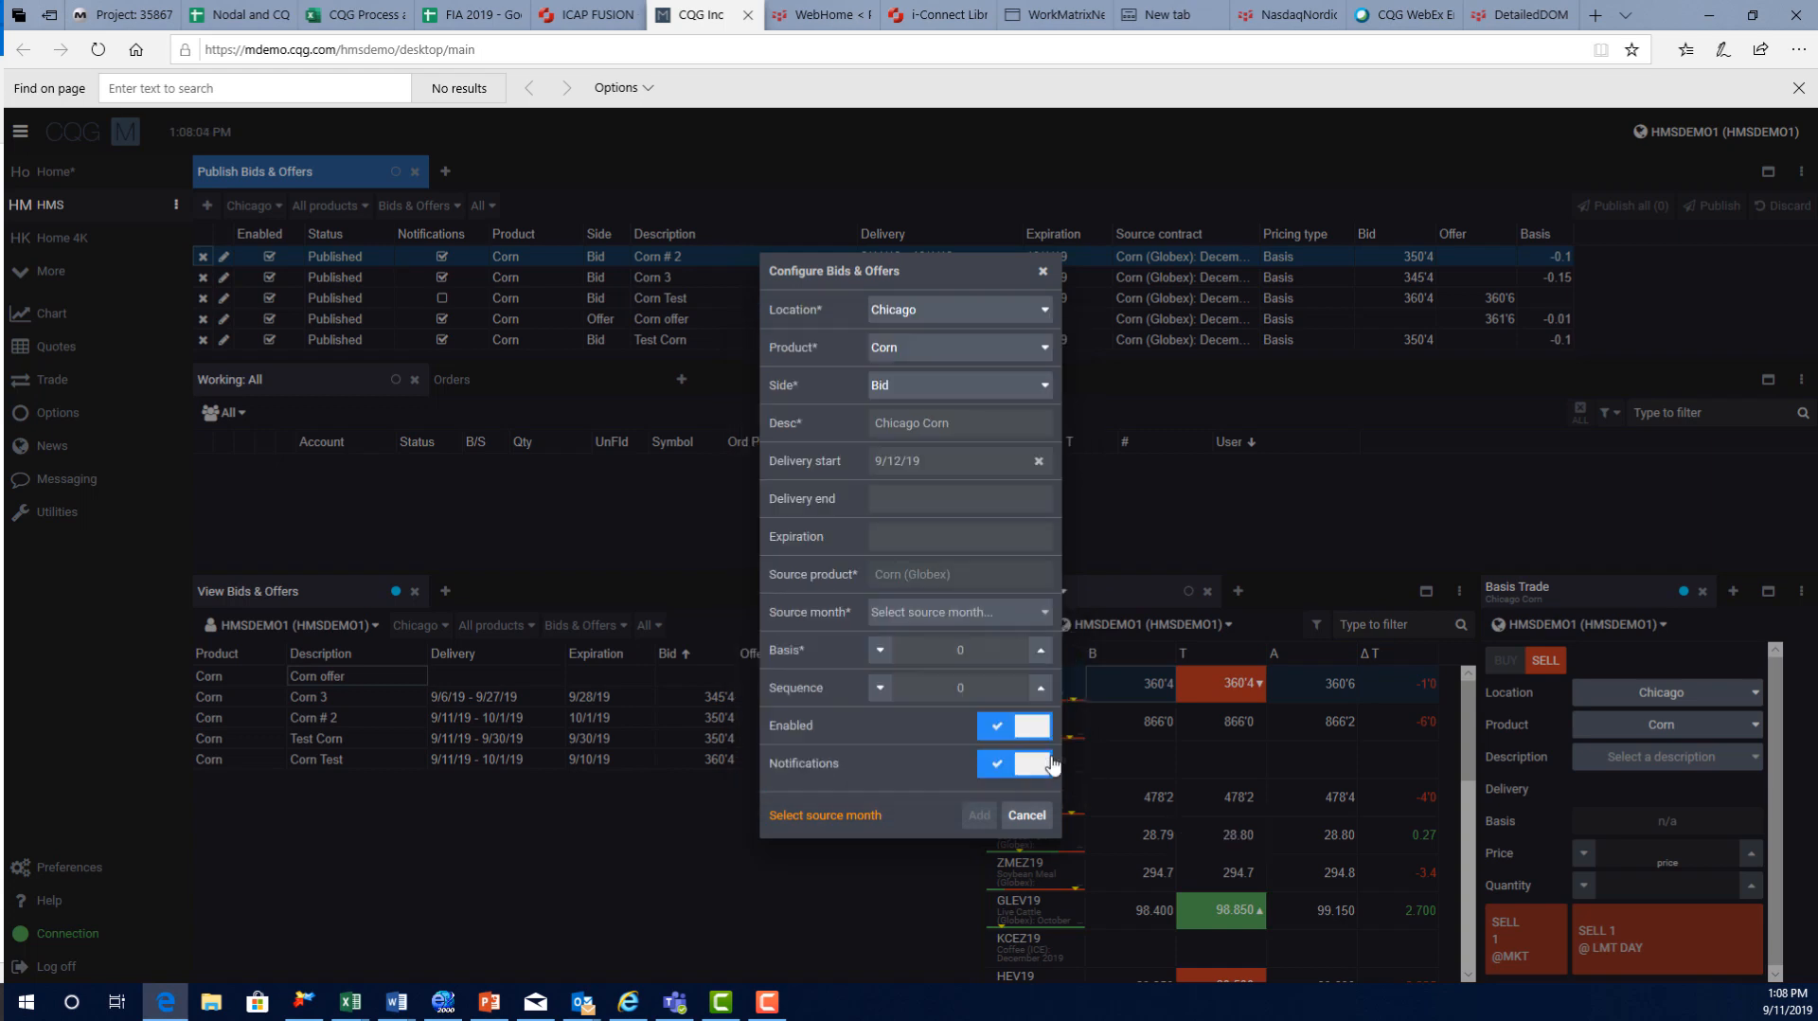
left_click(908, 504)
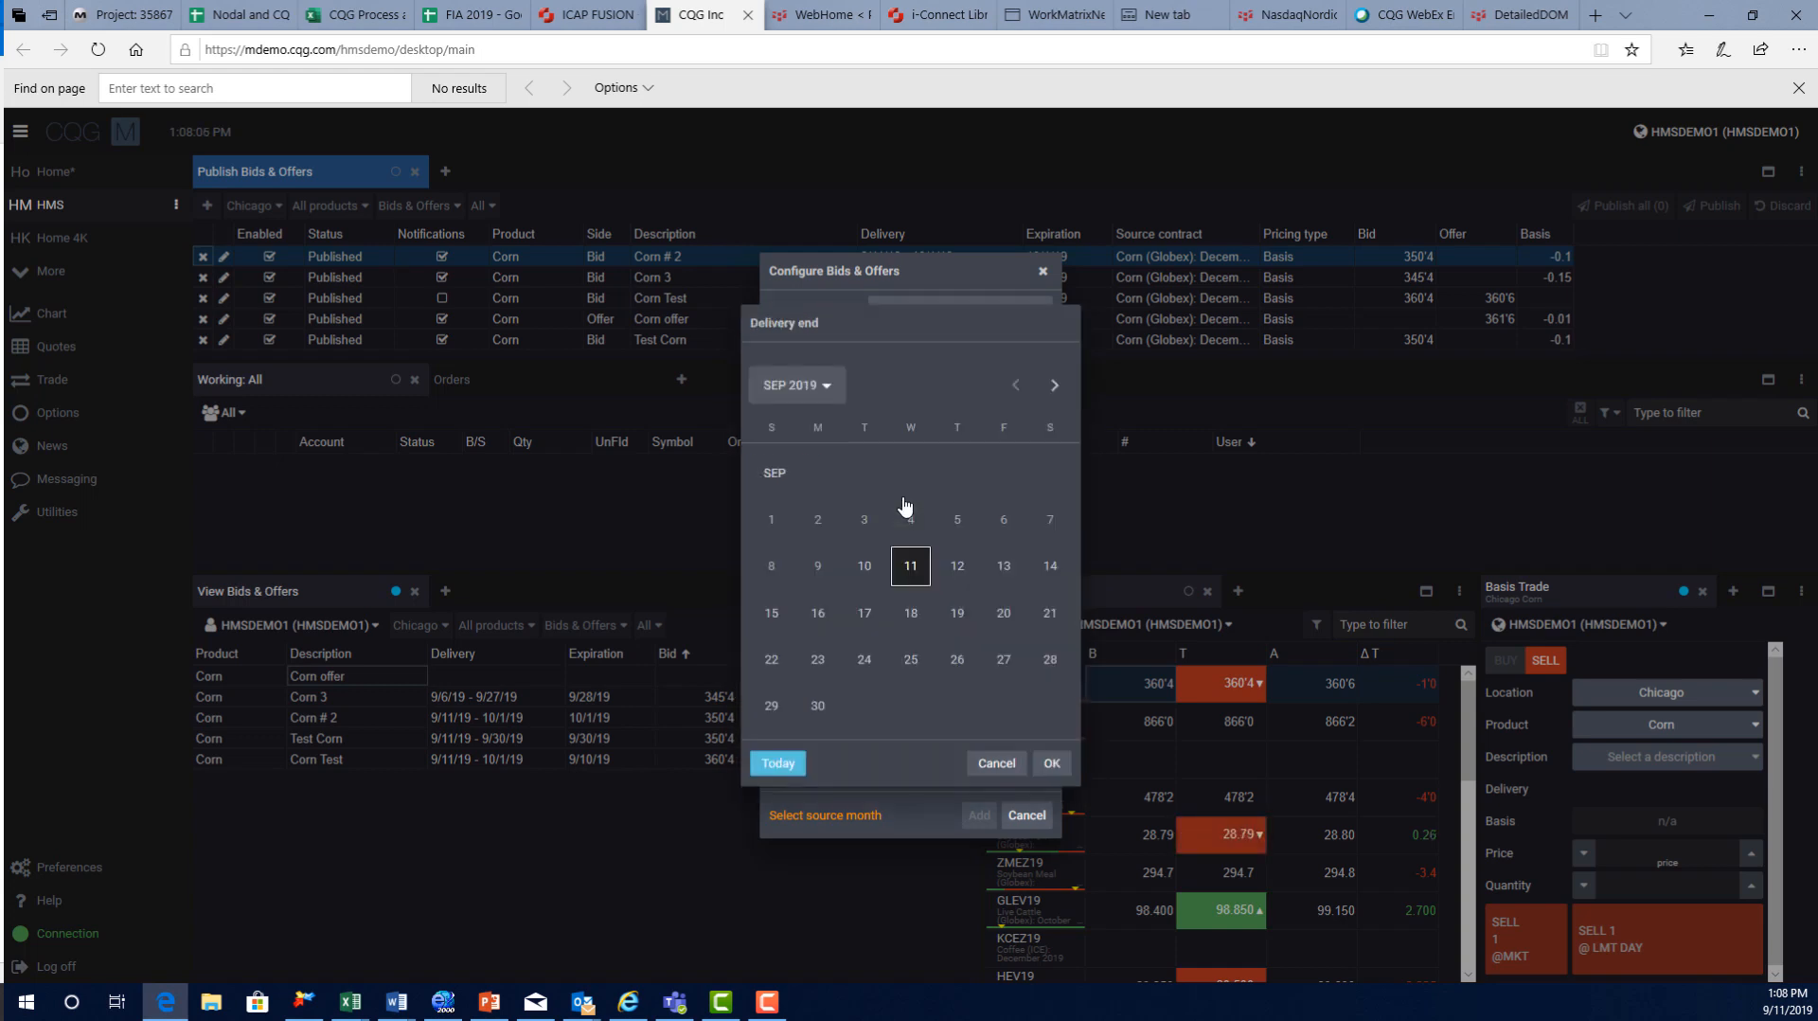
left_click(1054, 386)
left_click(909, 569)
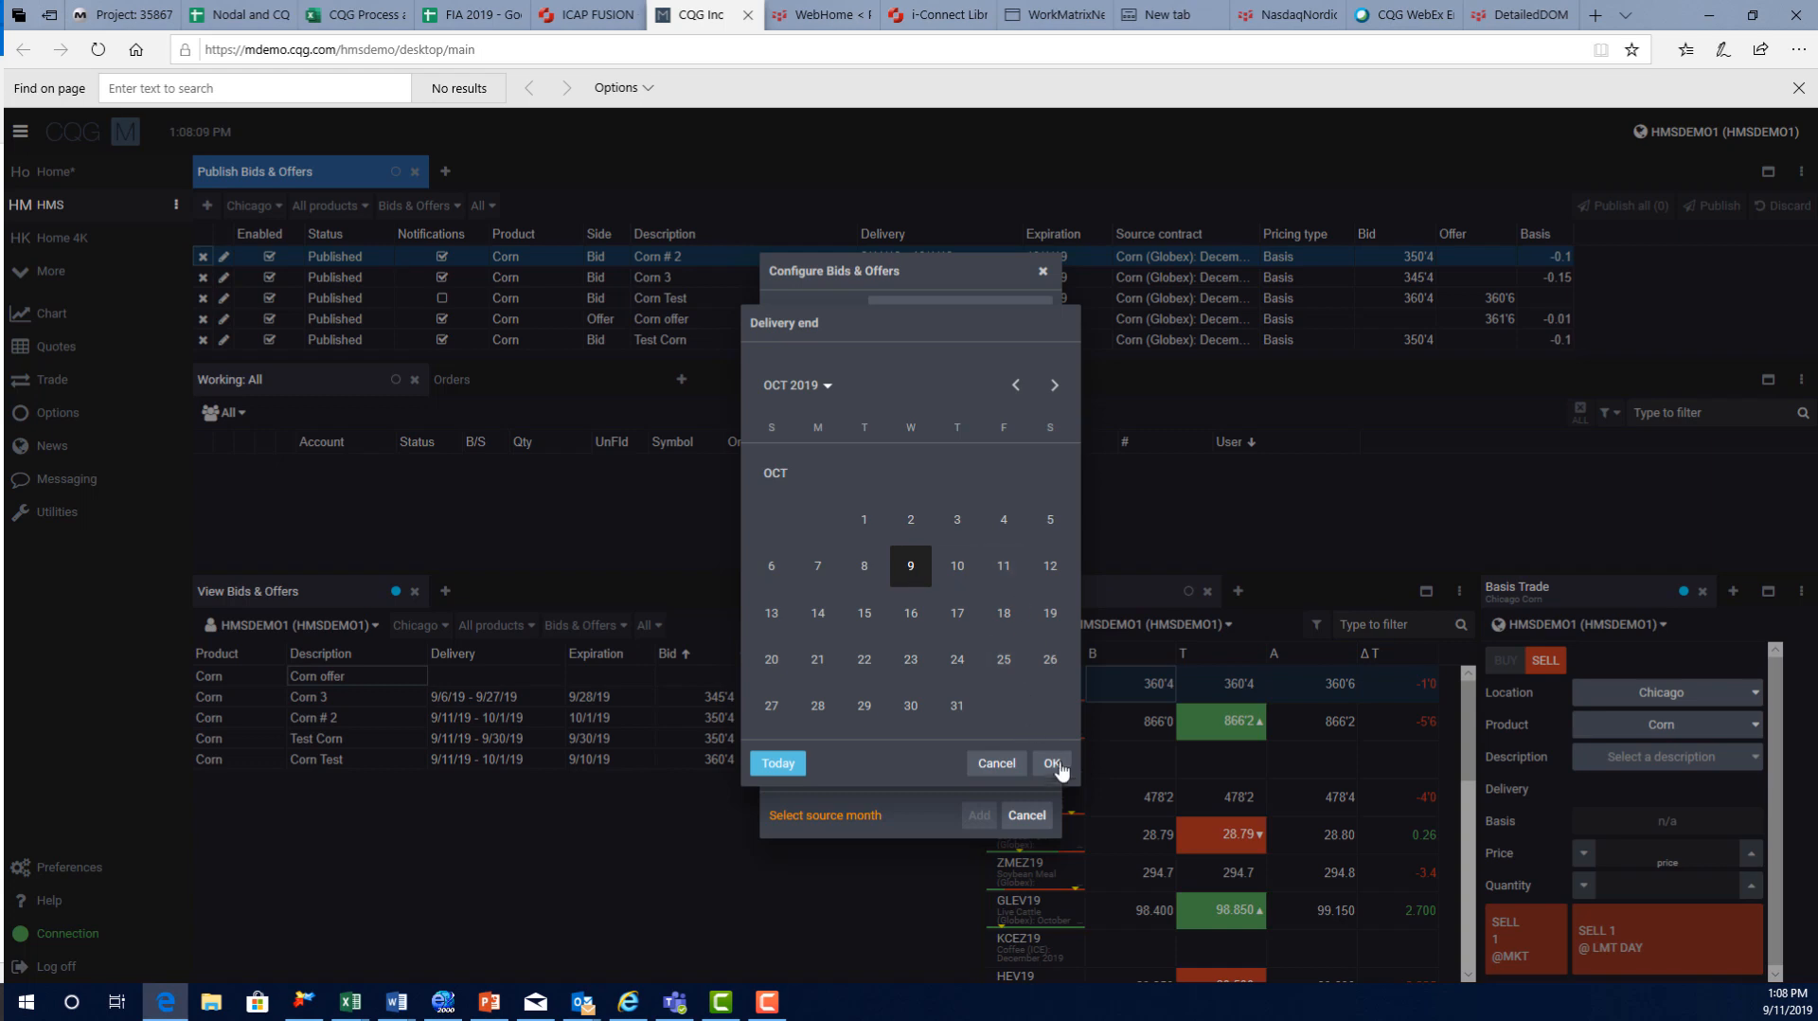
left_click(1051, 763)
Set the new bid's expiration date to 10/9/19
left_click(904, 538)
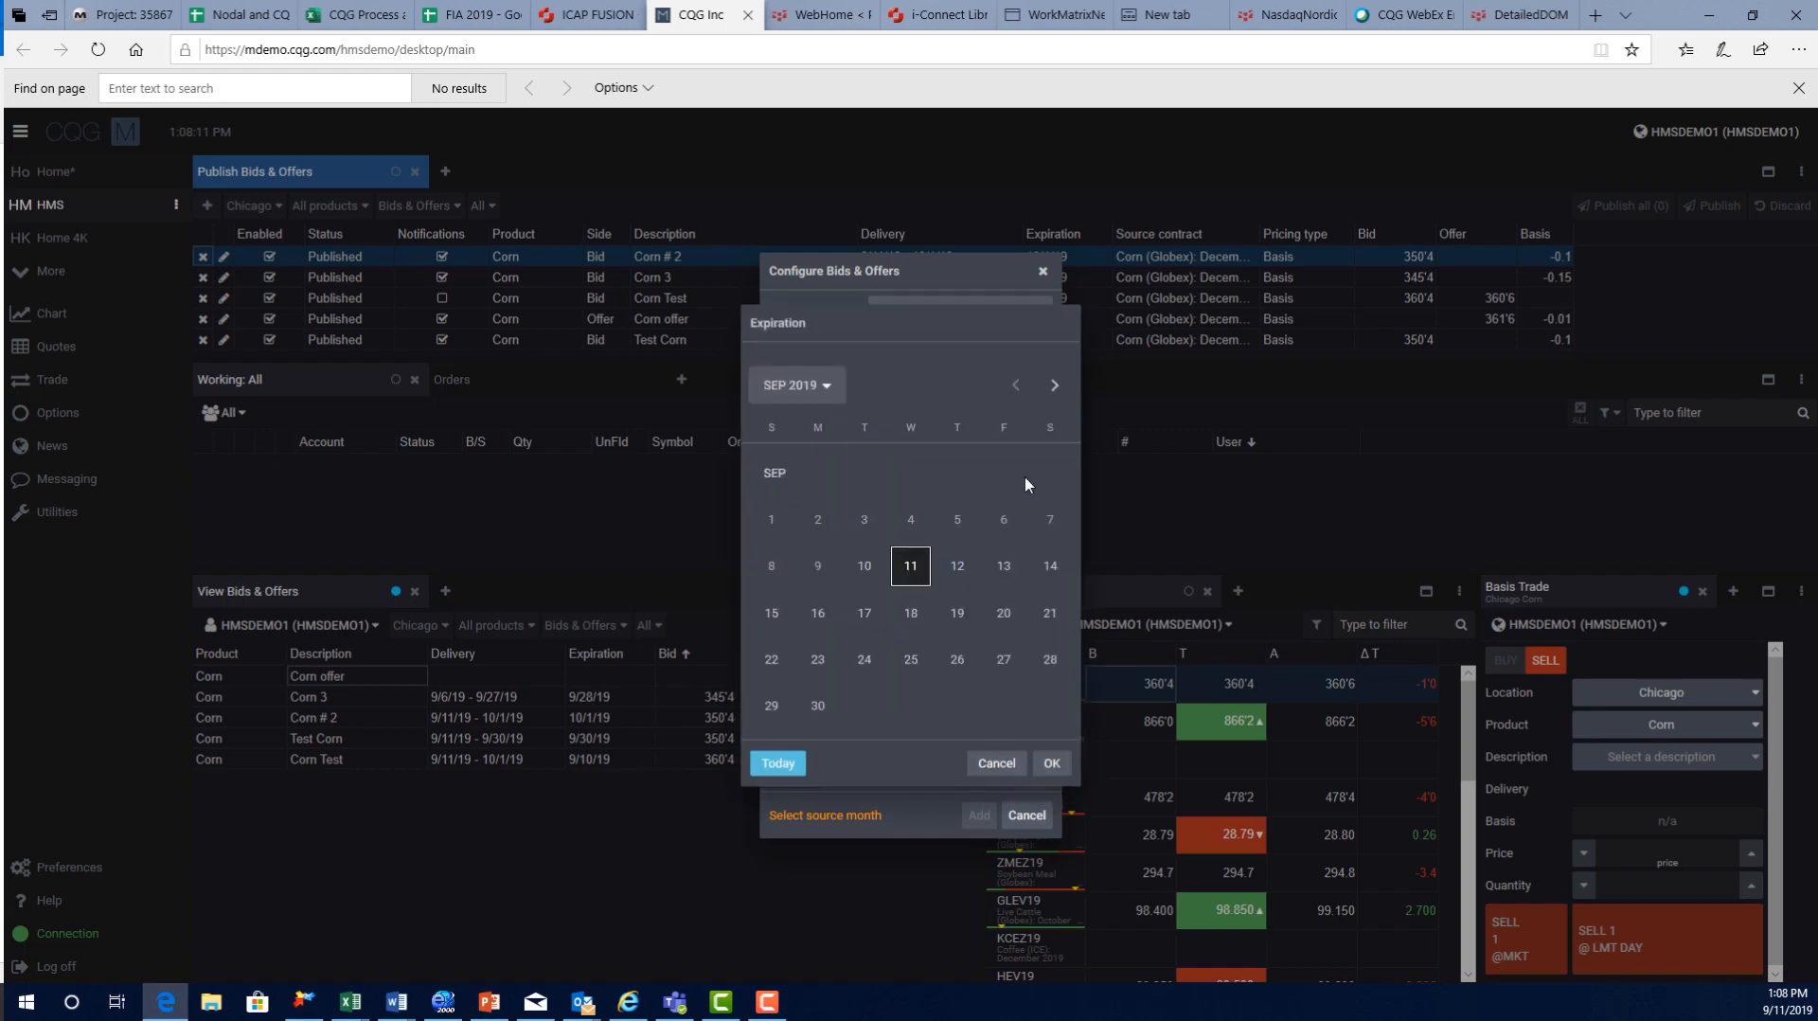
left_click(1055, 387)
left_click(911, 569)
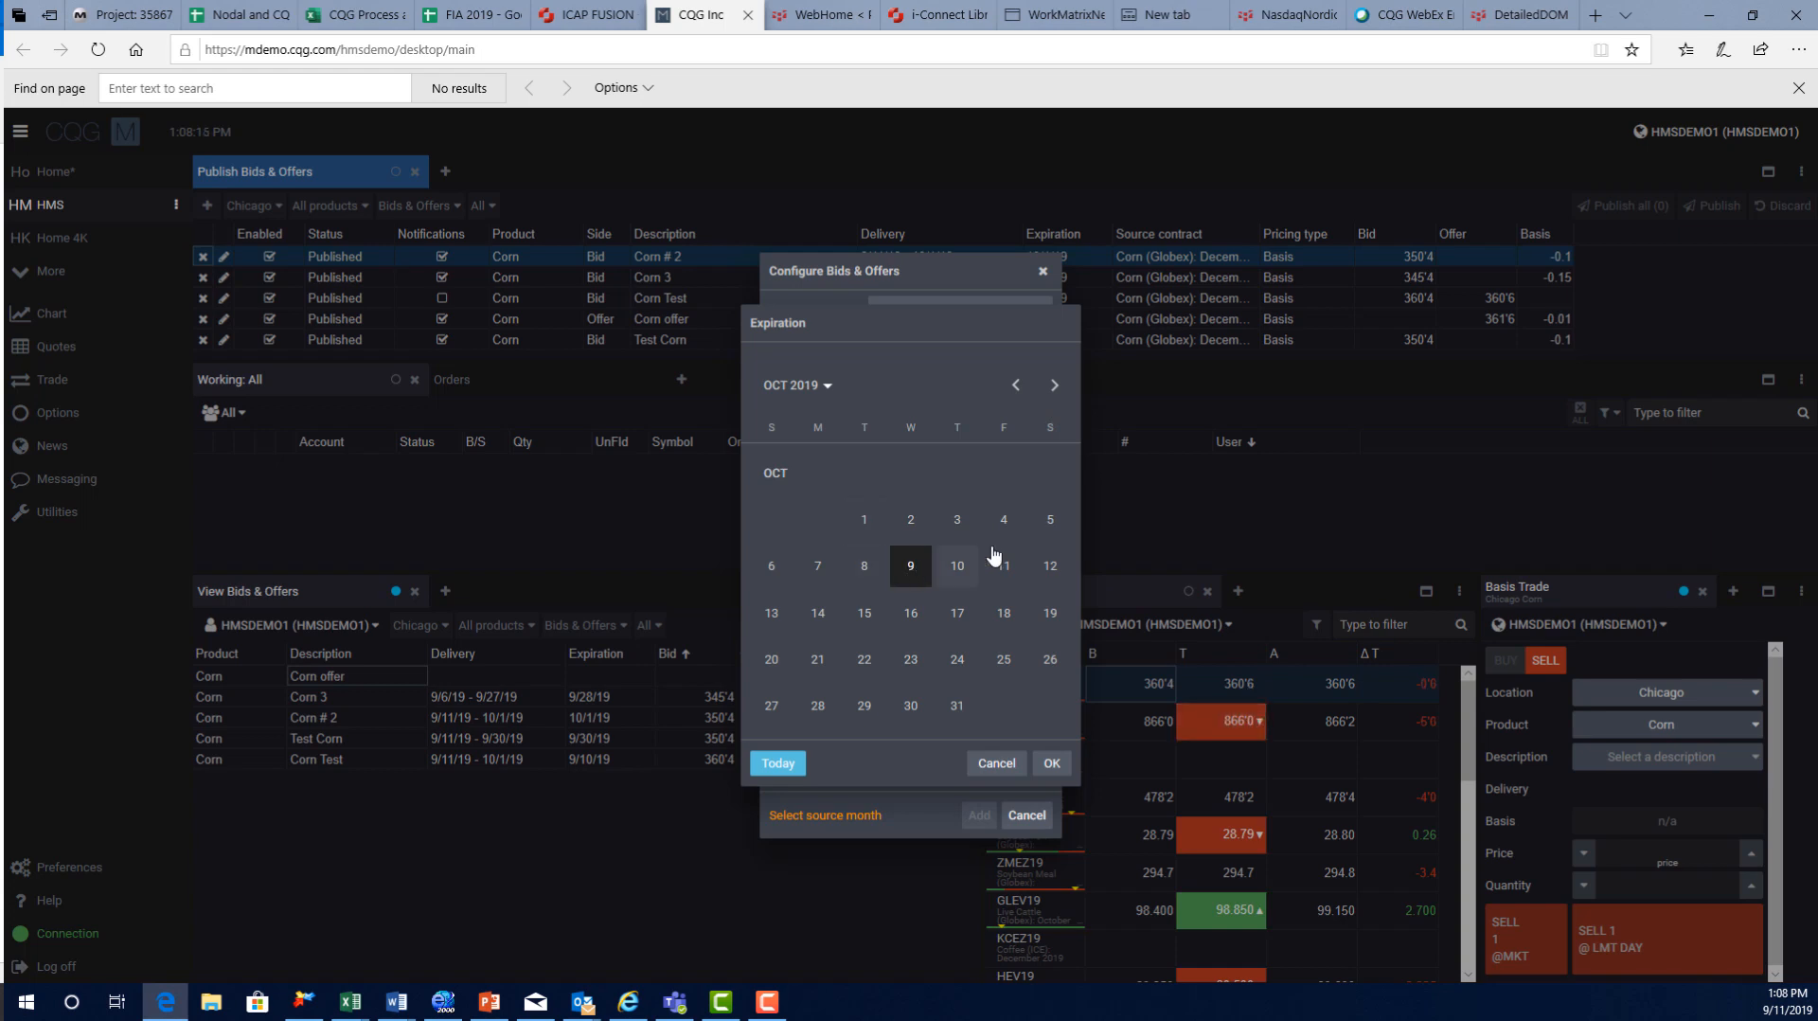
left_click(1051, 763)
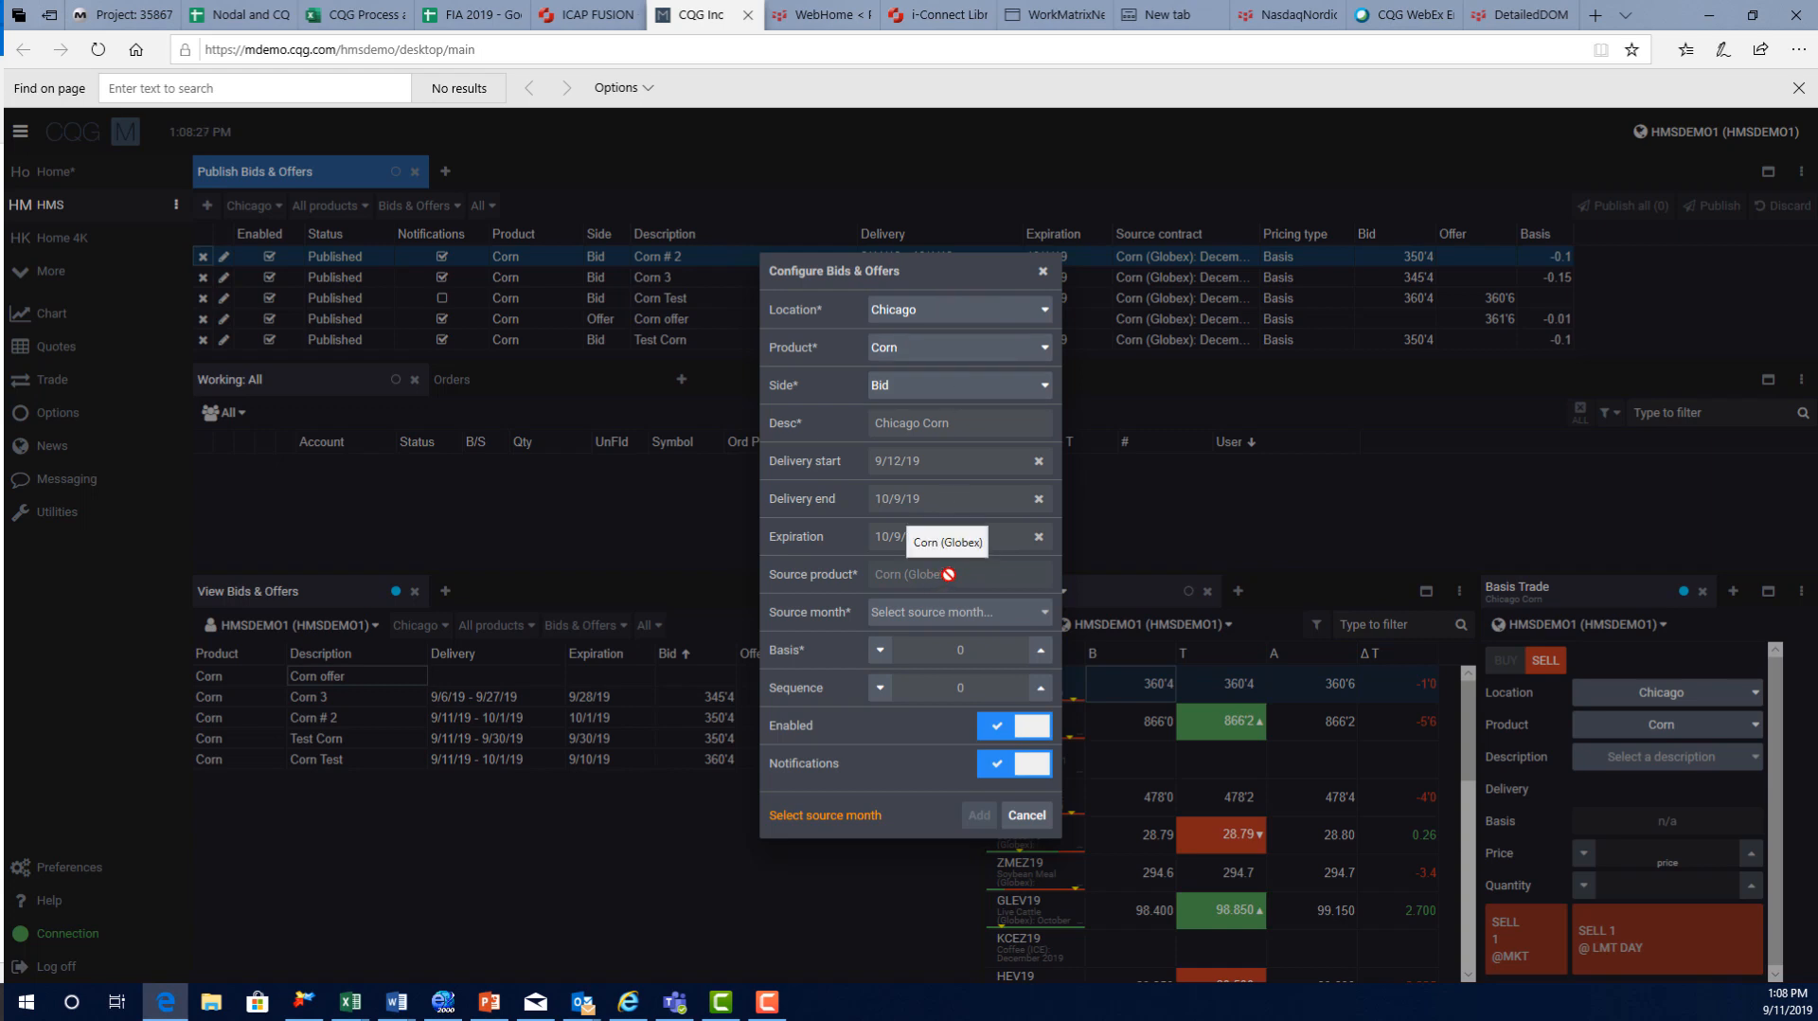
Set the source month to Dec 2019 and the basis to -.25, and add the bid to the list
left_click(983, 616)
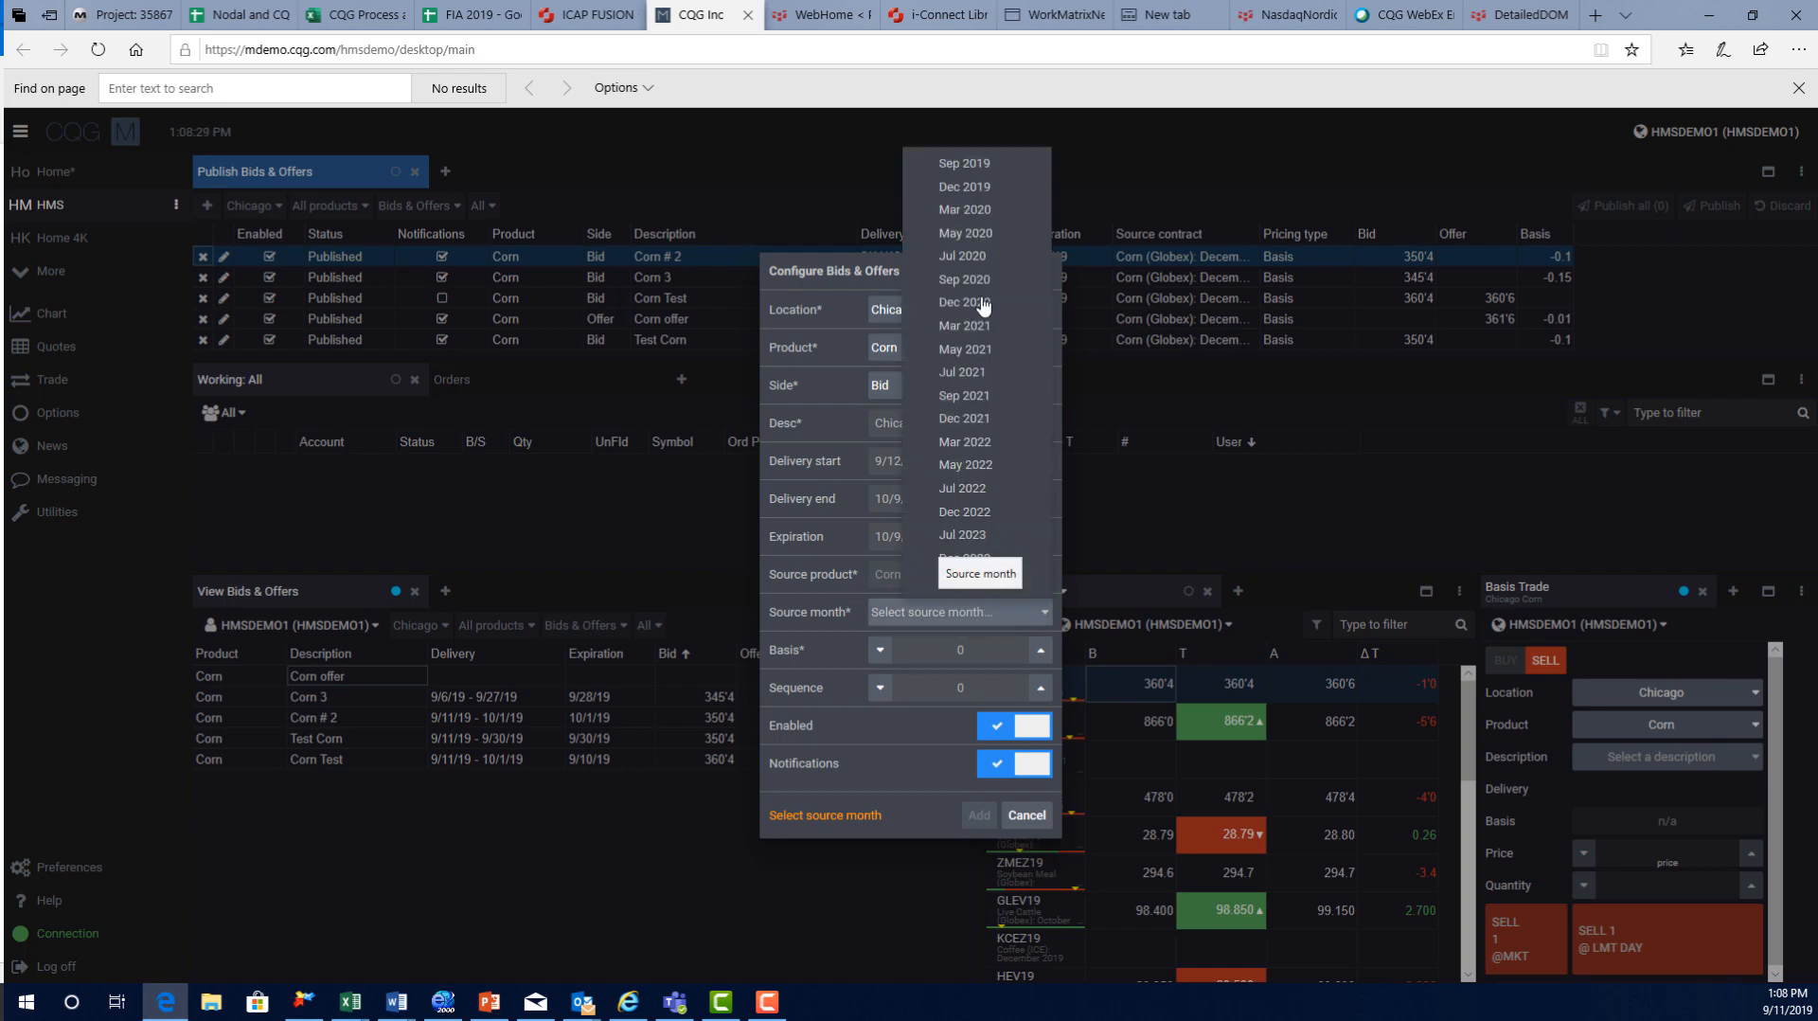
left_click(1009, 188)
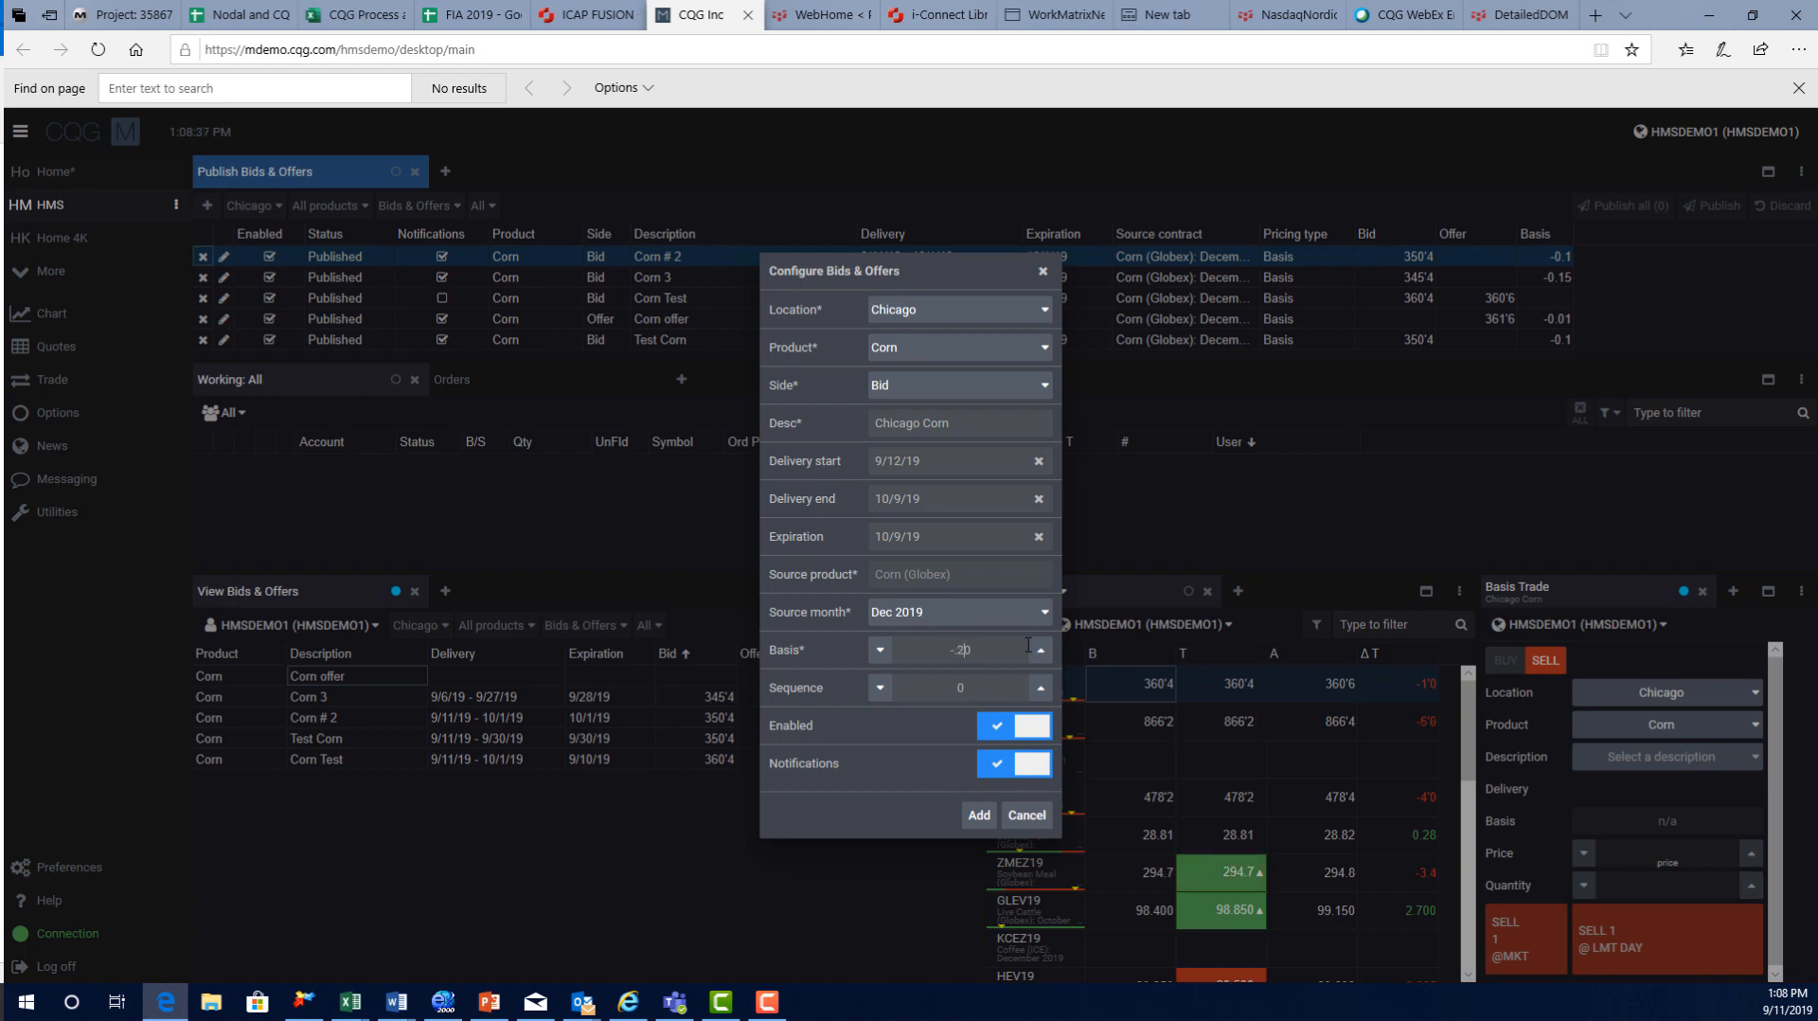
type("5")
key("Delete")
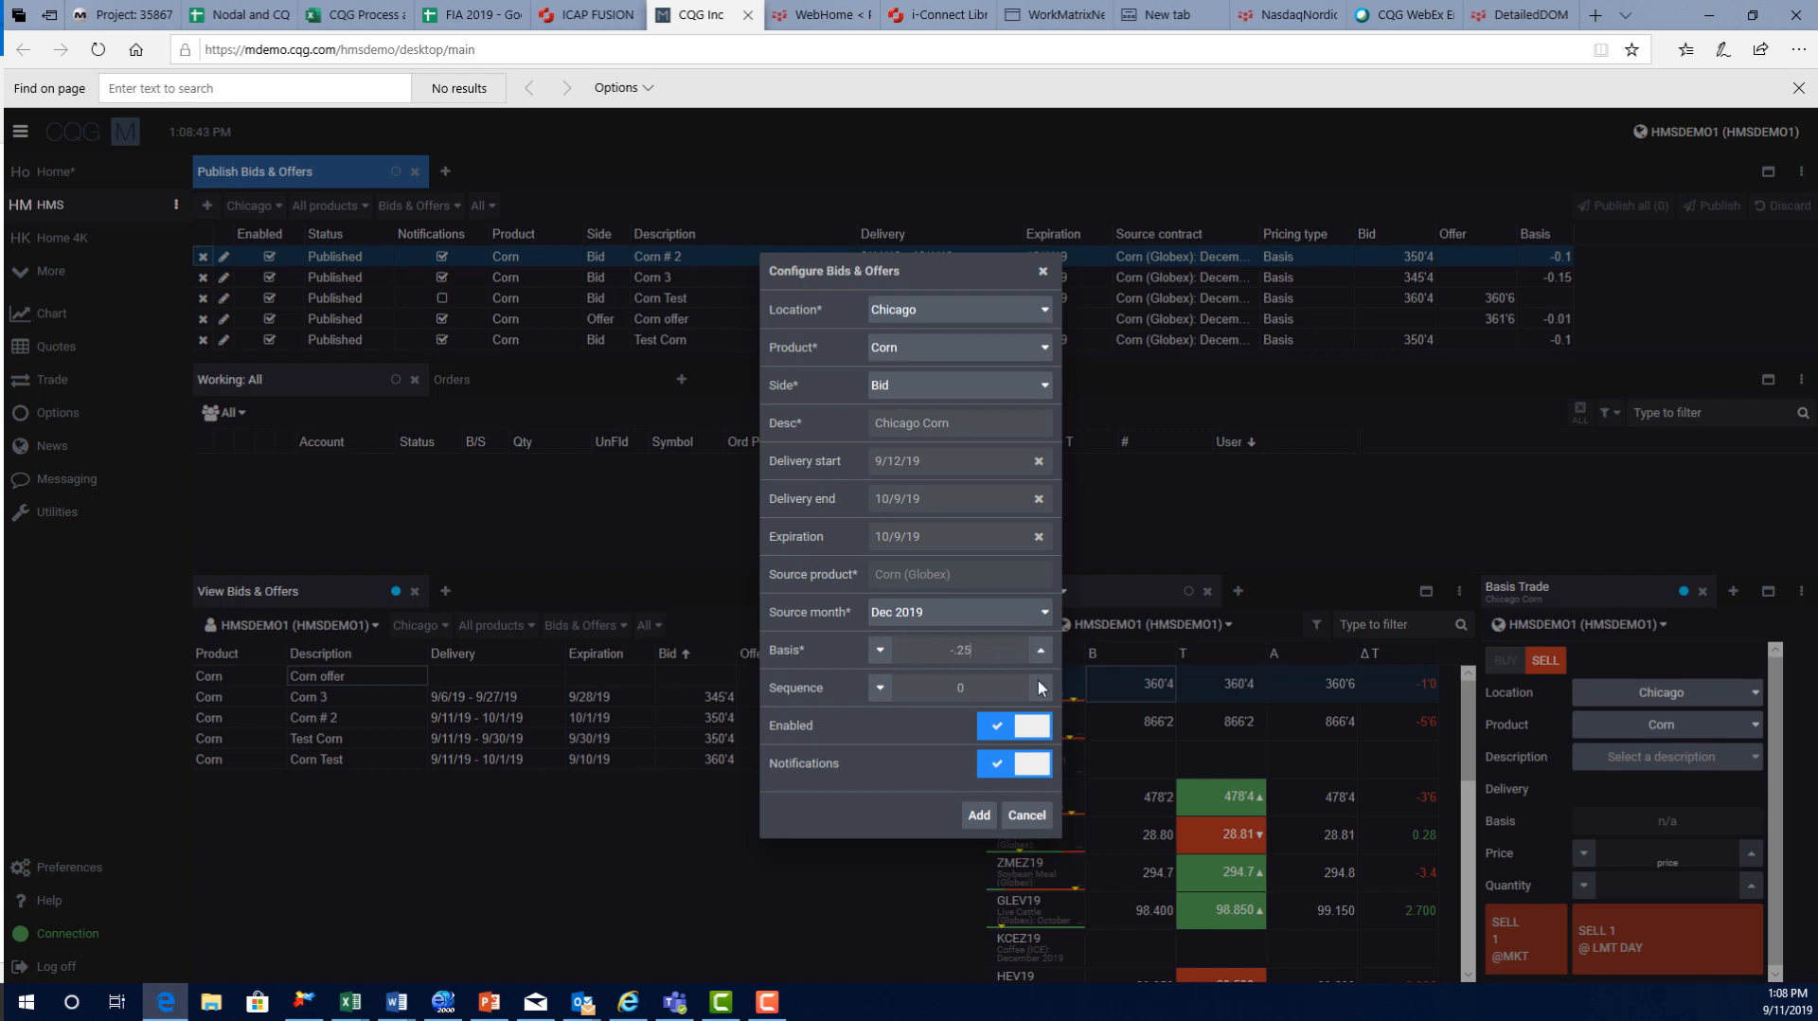
left_click(979, 814)
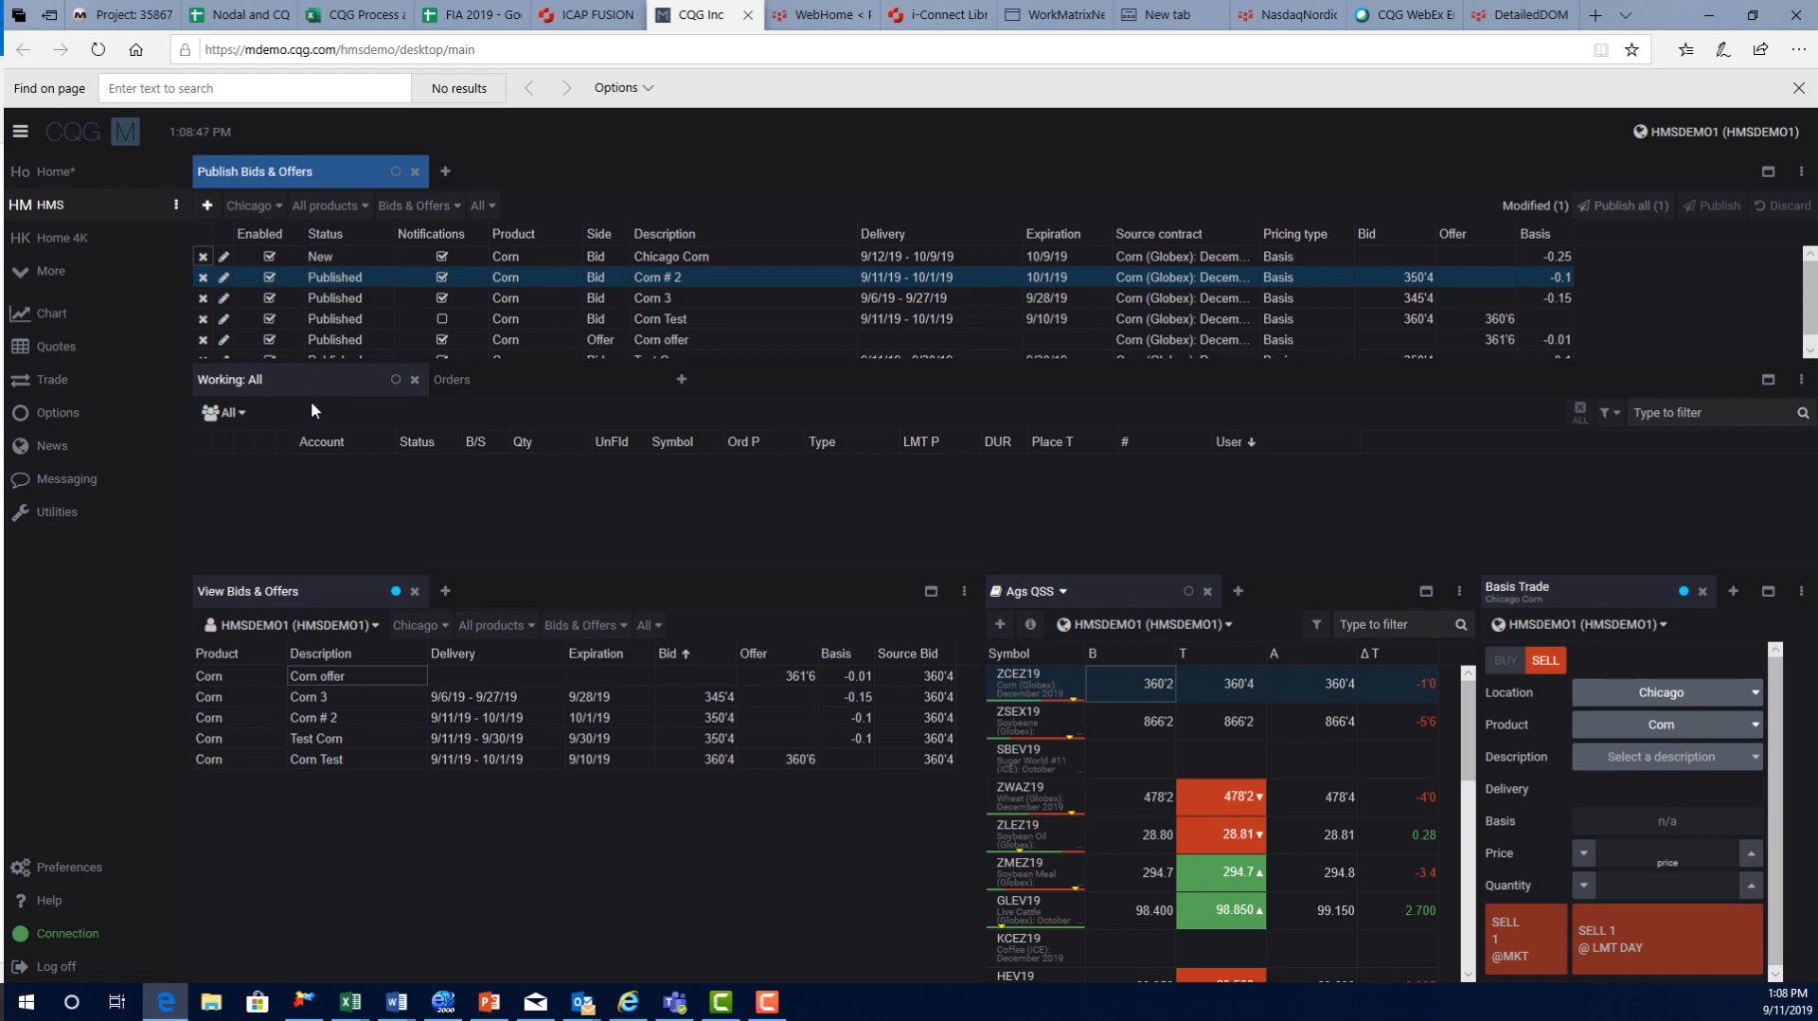
Publish the new Chicago Corn bid and confirm the publication
left_click(336, 258)
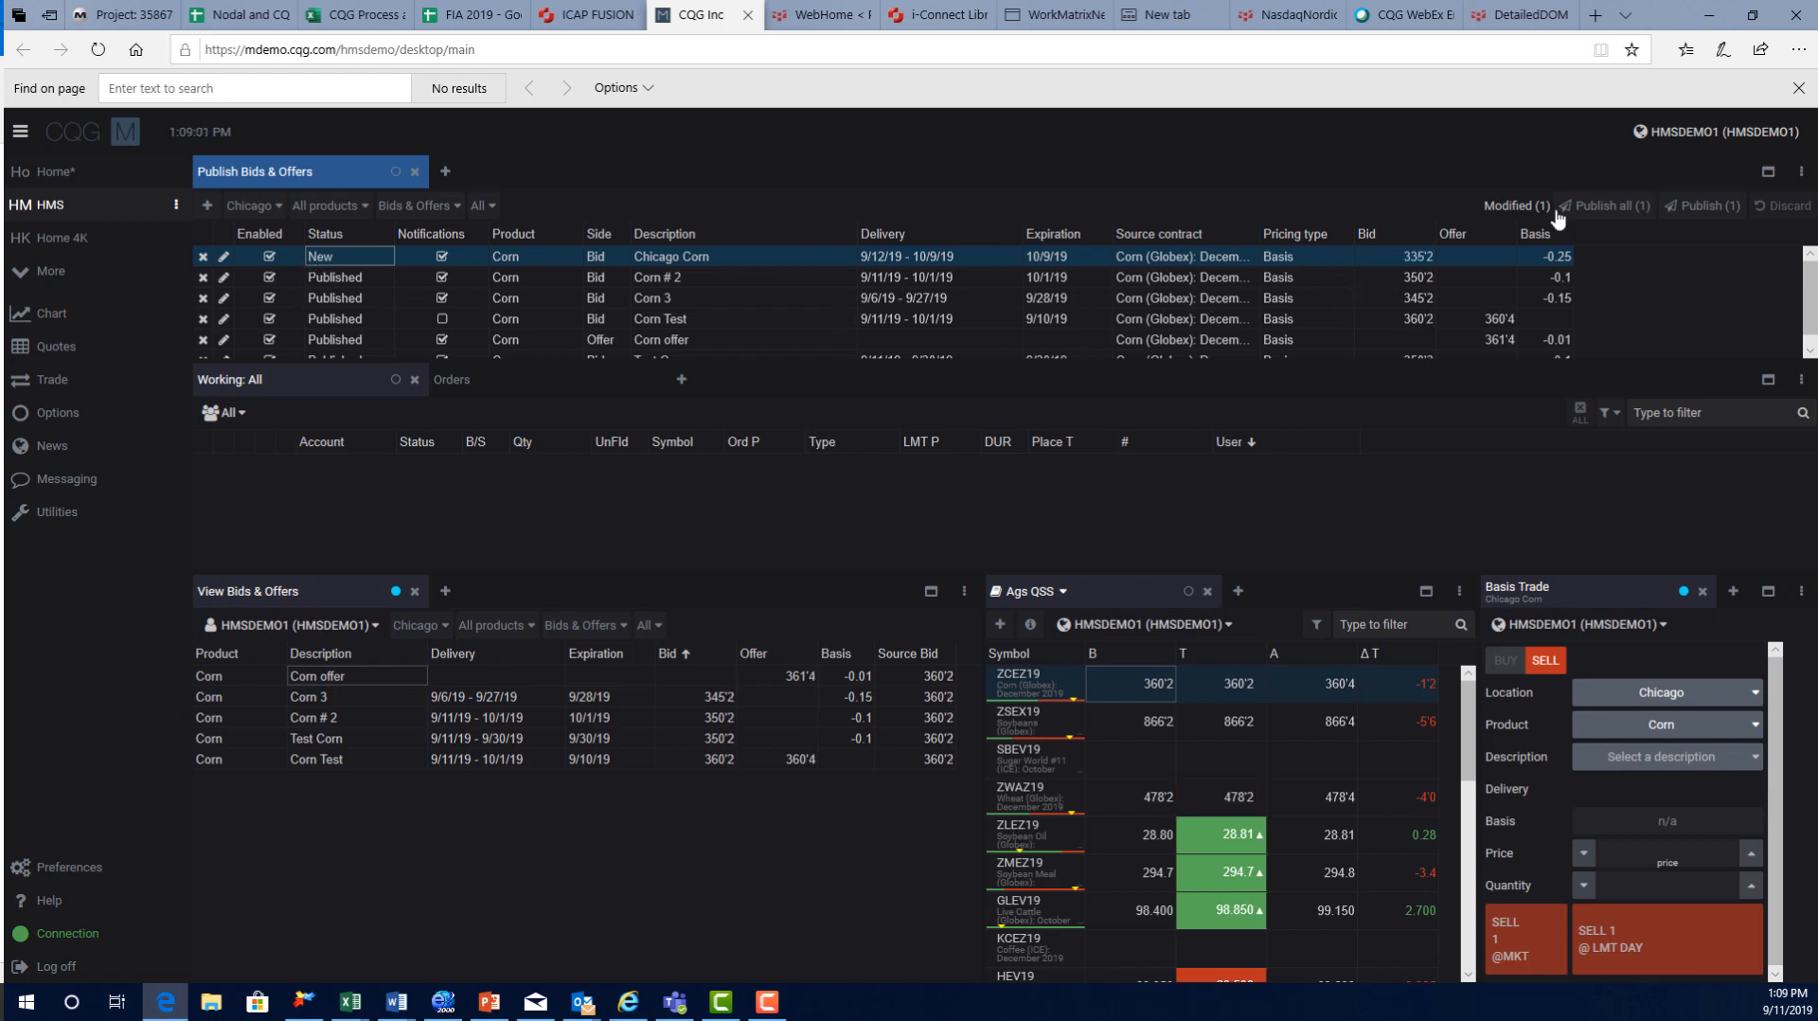
left_click(1624, 212)
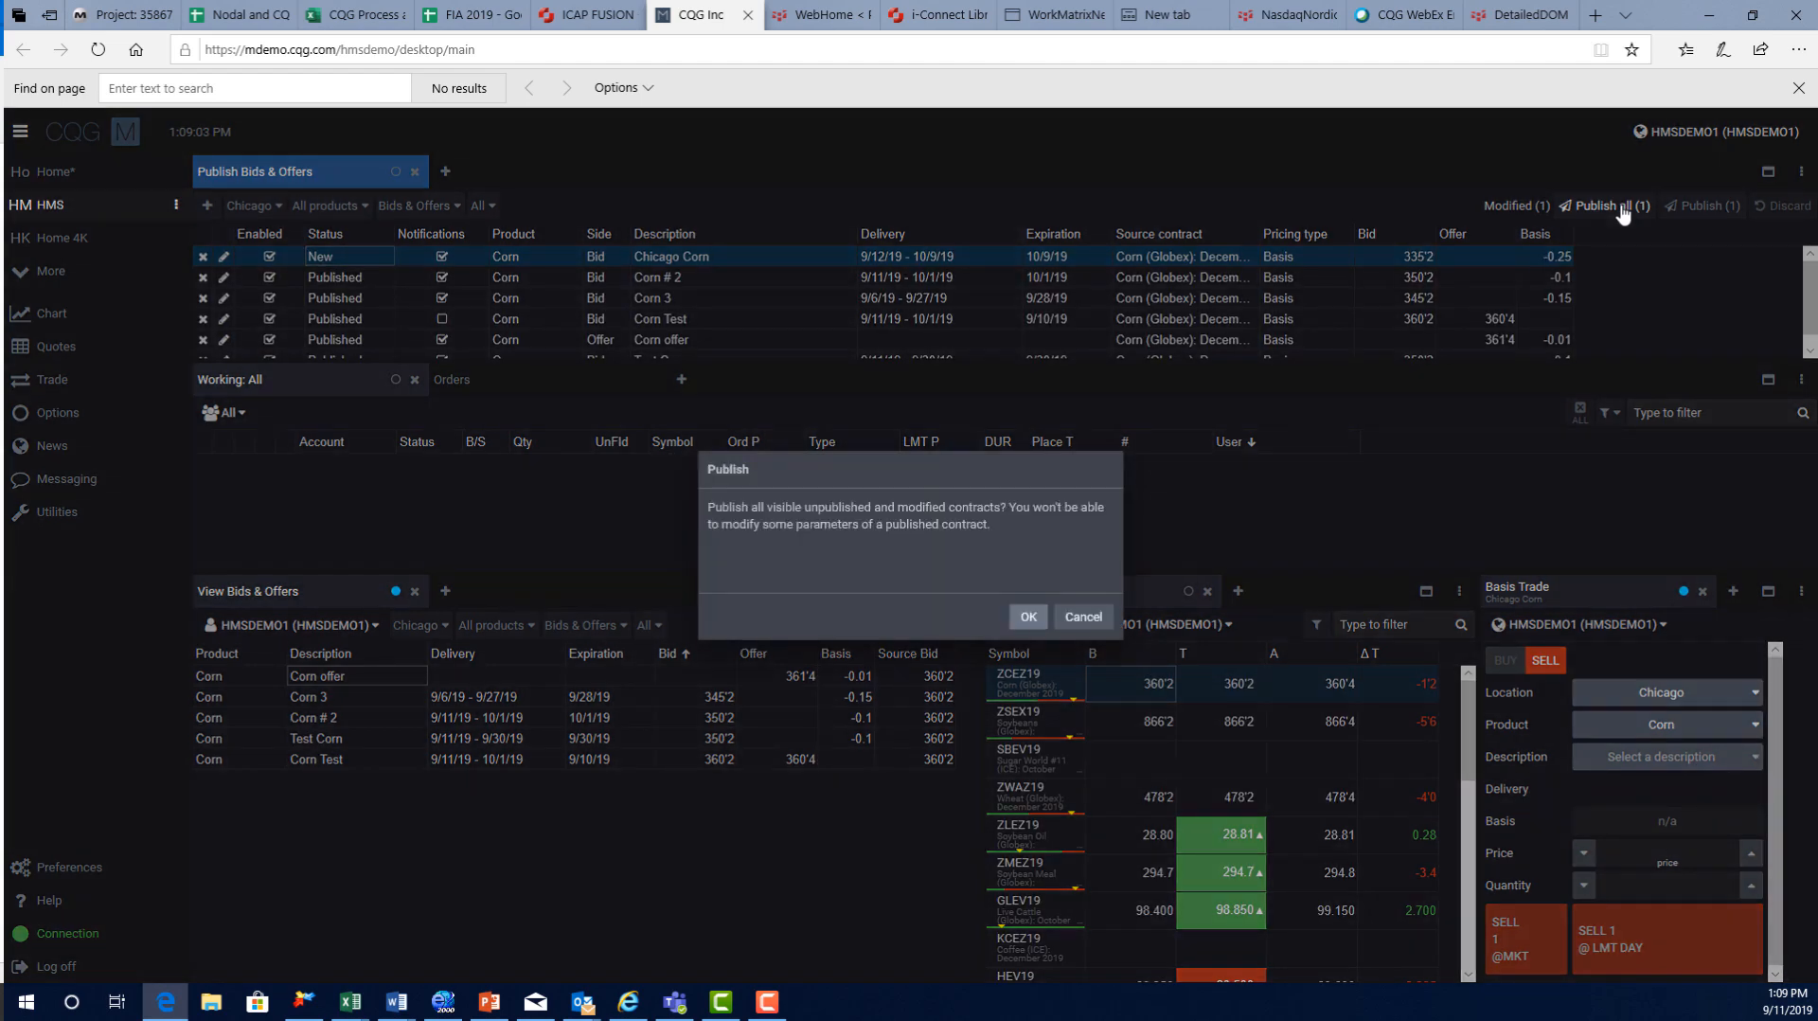
left_click(1026, 621)
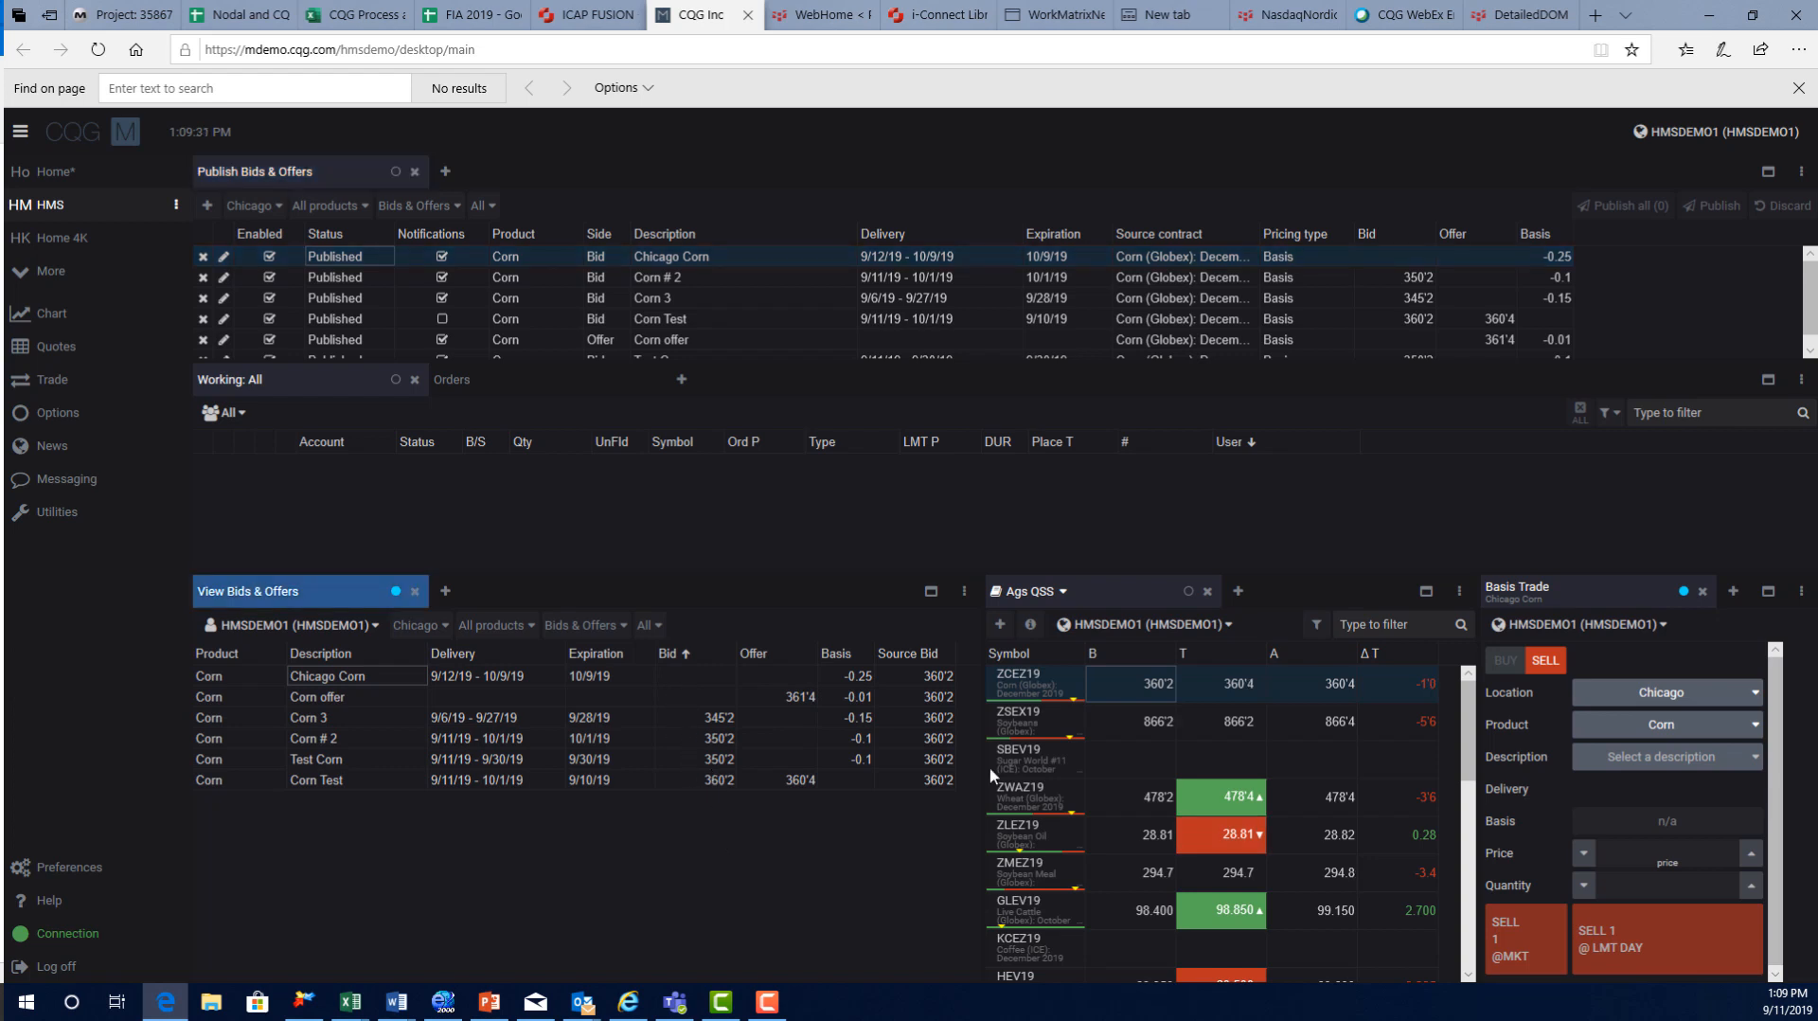
Compare several contracts from the viewable bids and offers in the basis trade ticket, and load Chicago Corn into it
left_click(345, 675)
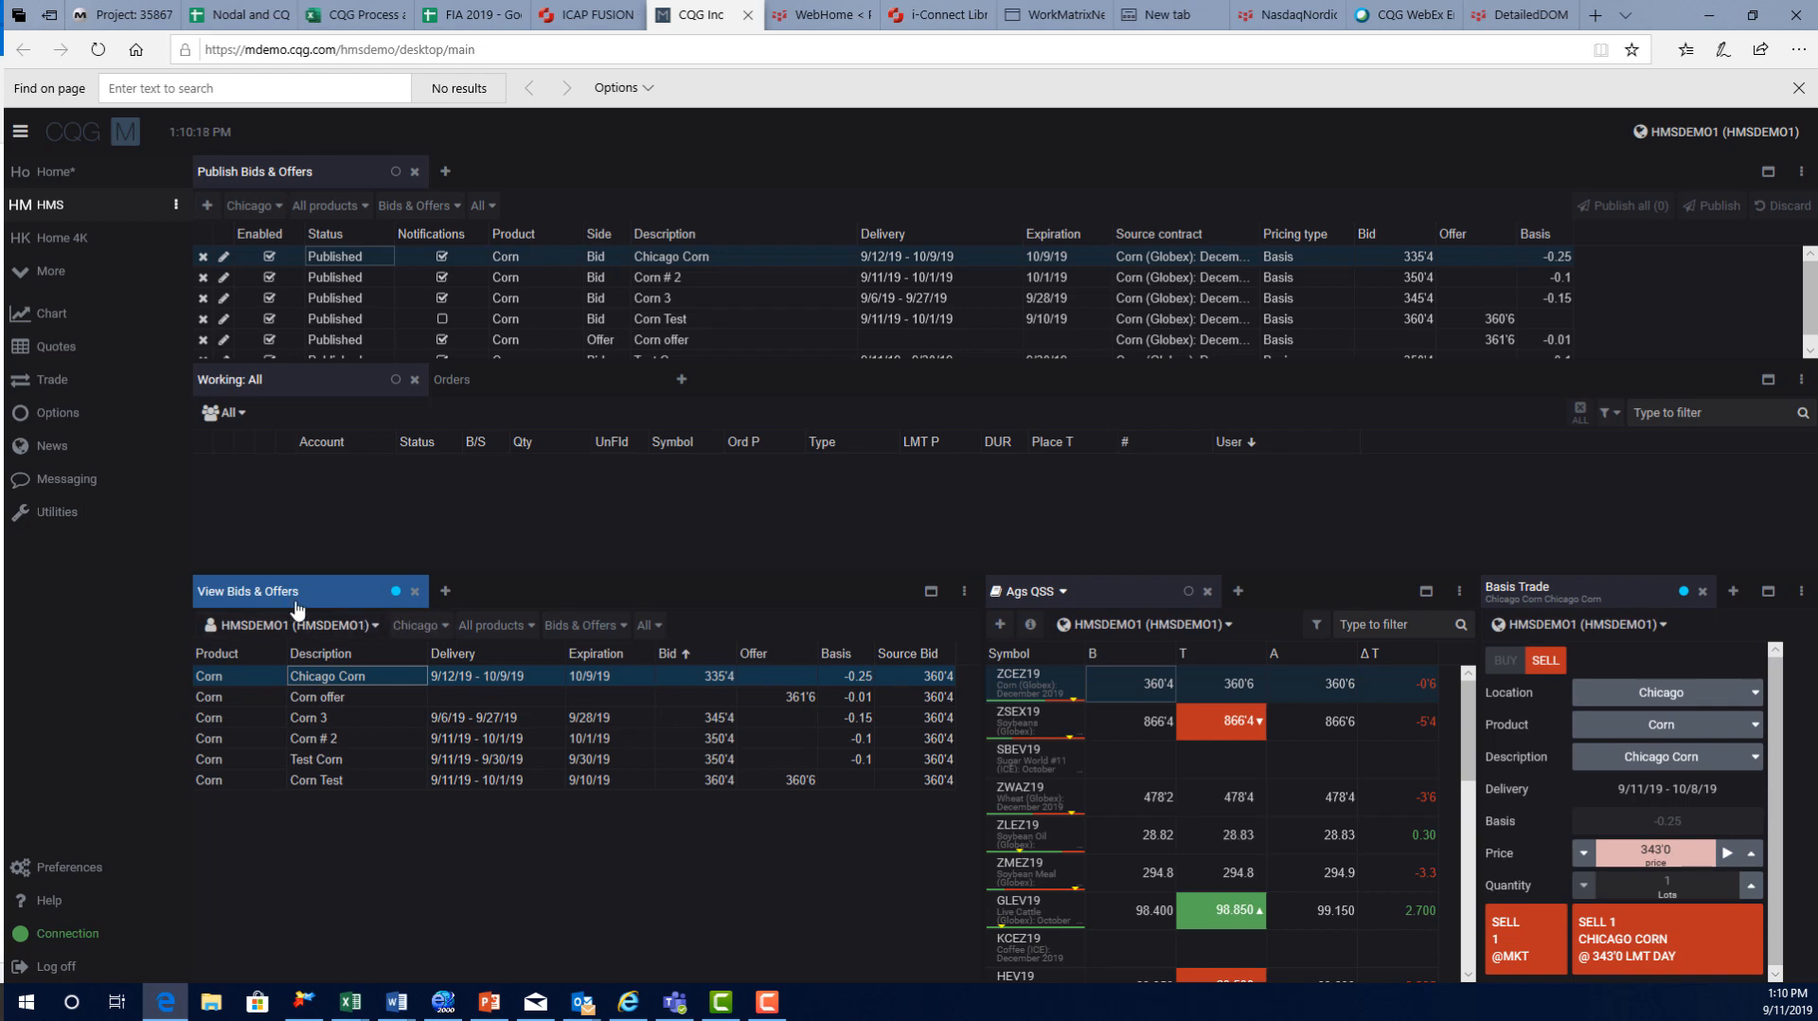
left_click(714, 674)
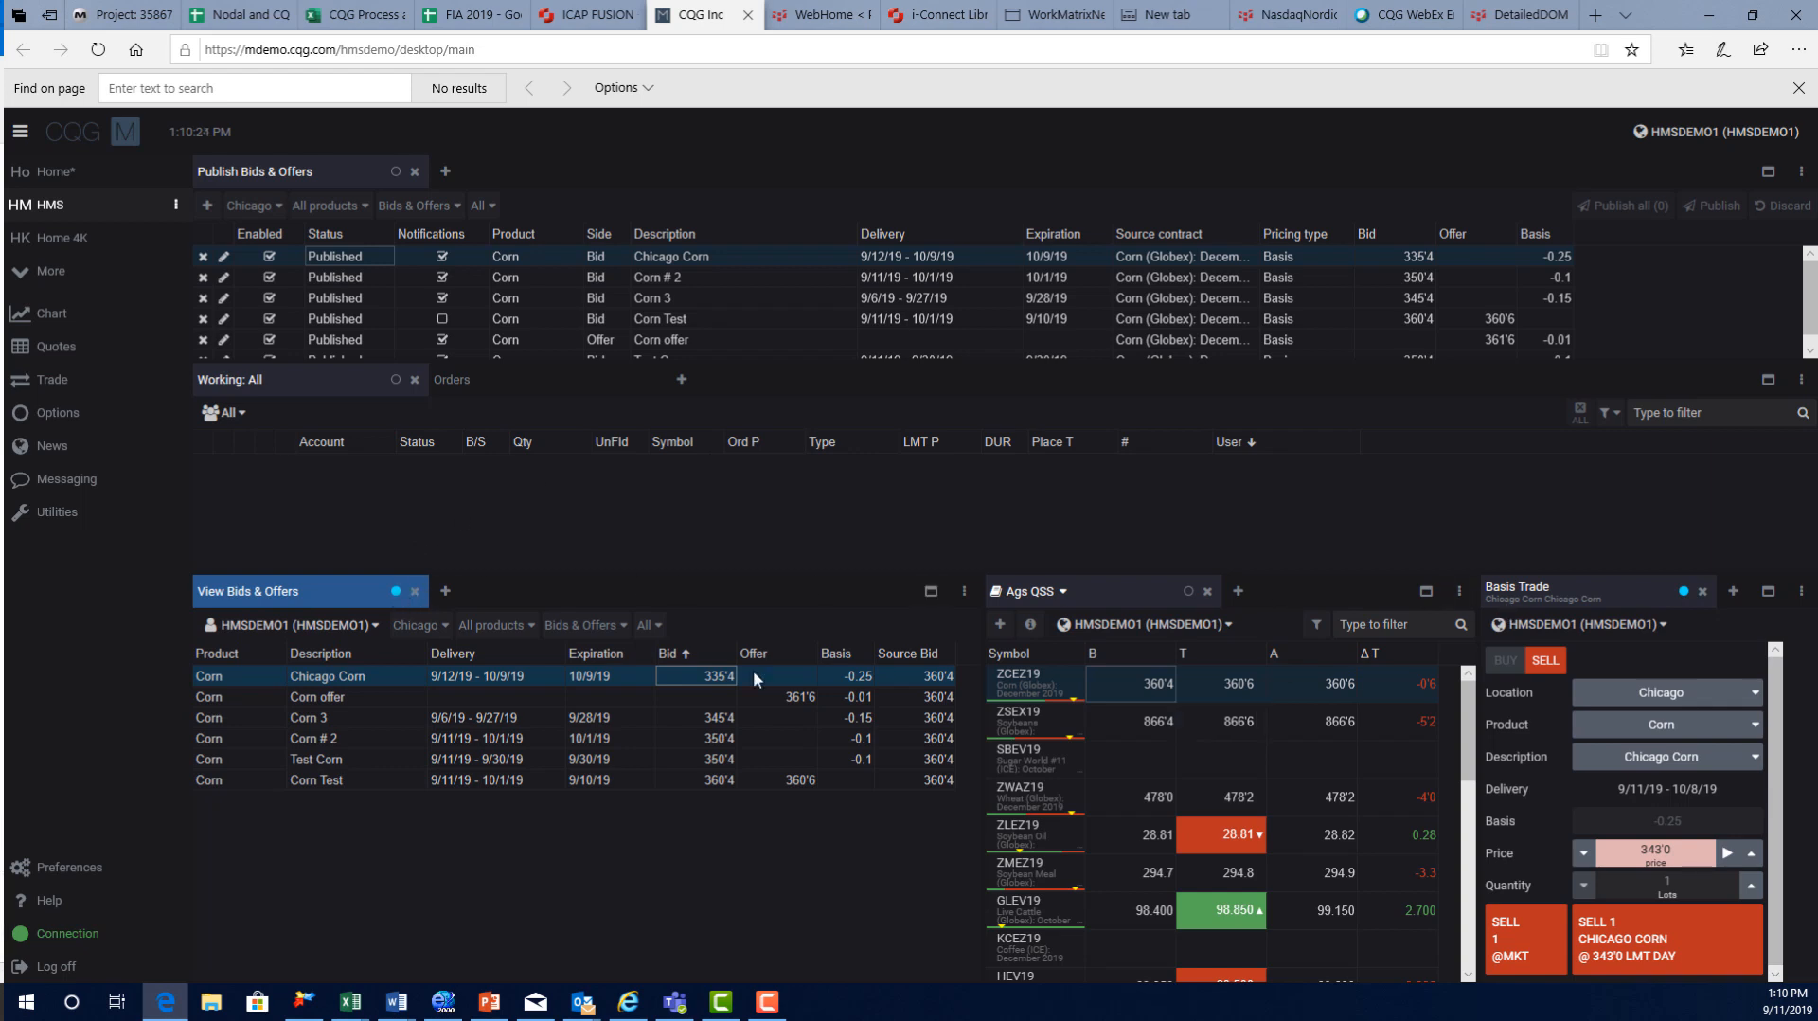
left_click(429, 697)
left_click(442, 738)
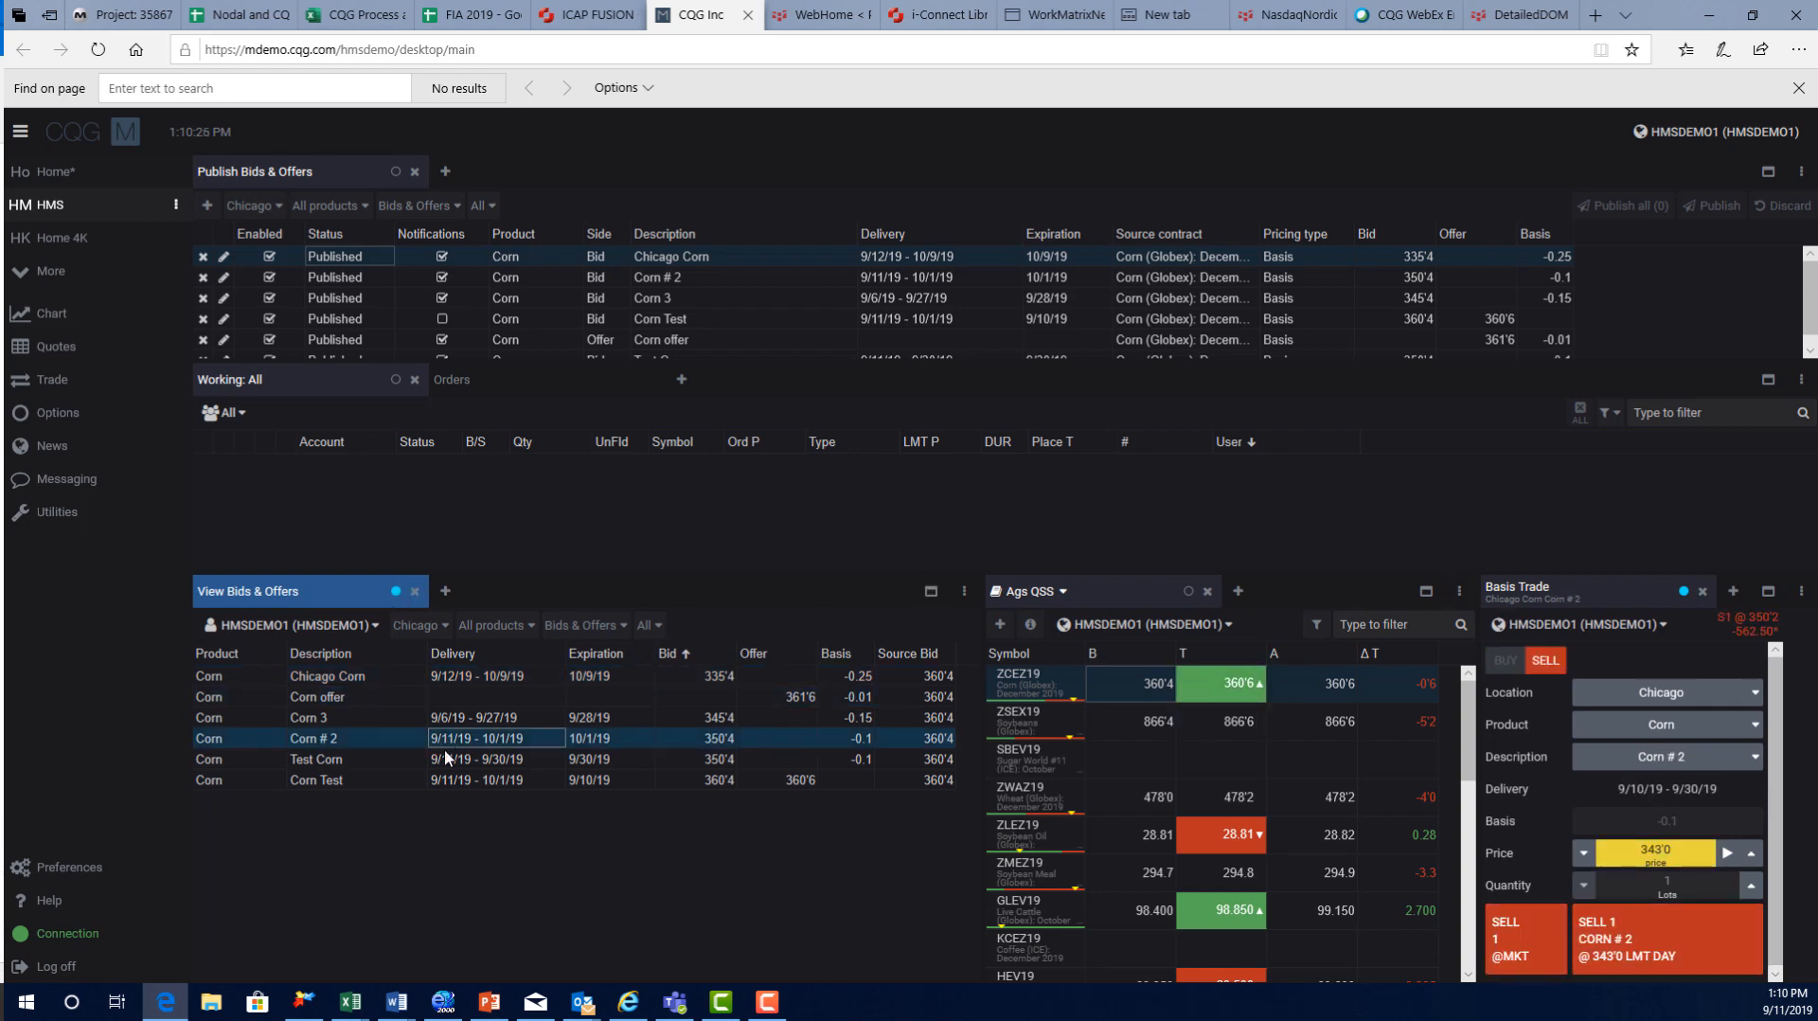
left_click(447, 752)
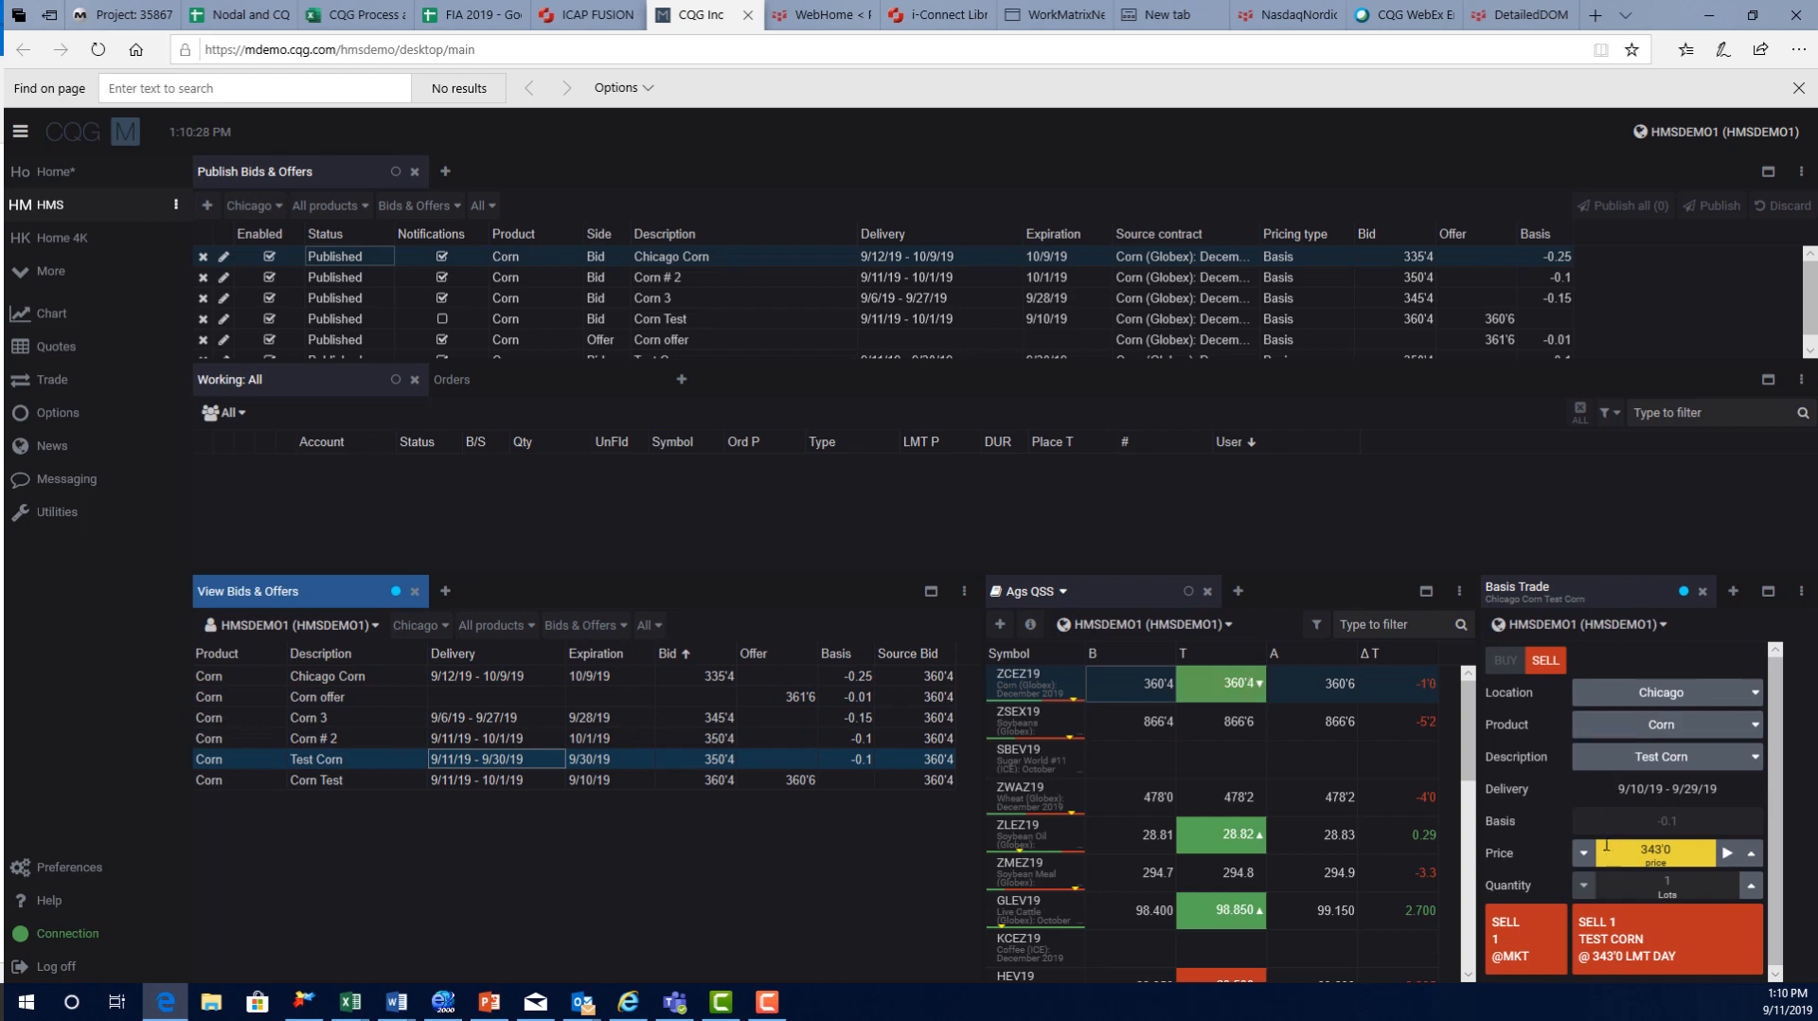
left_click(463, 675)
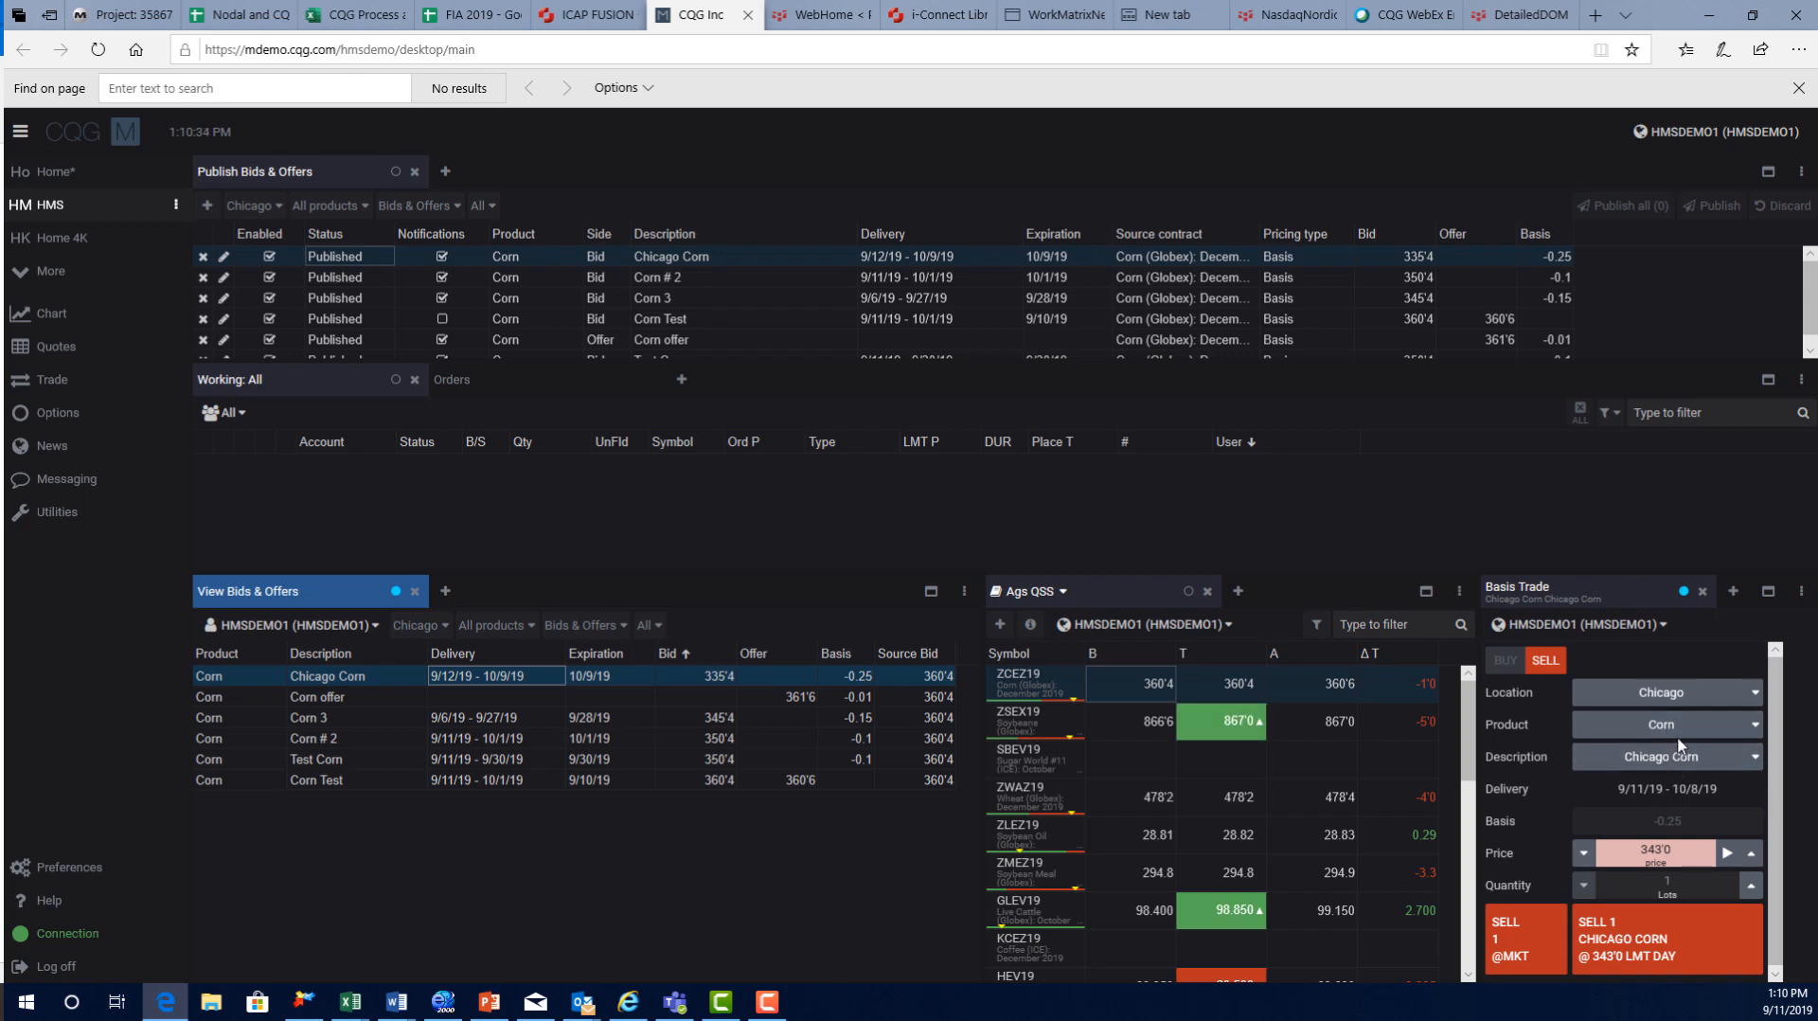
Place a day limit order to sell 1 Chicago Corn at 343'0 and inspect the resulting working orders
left_click(1623, 940)
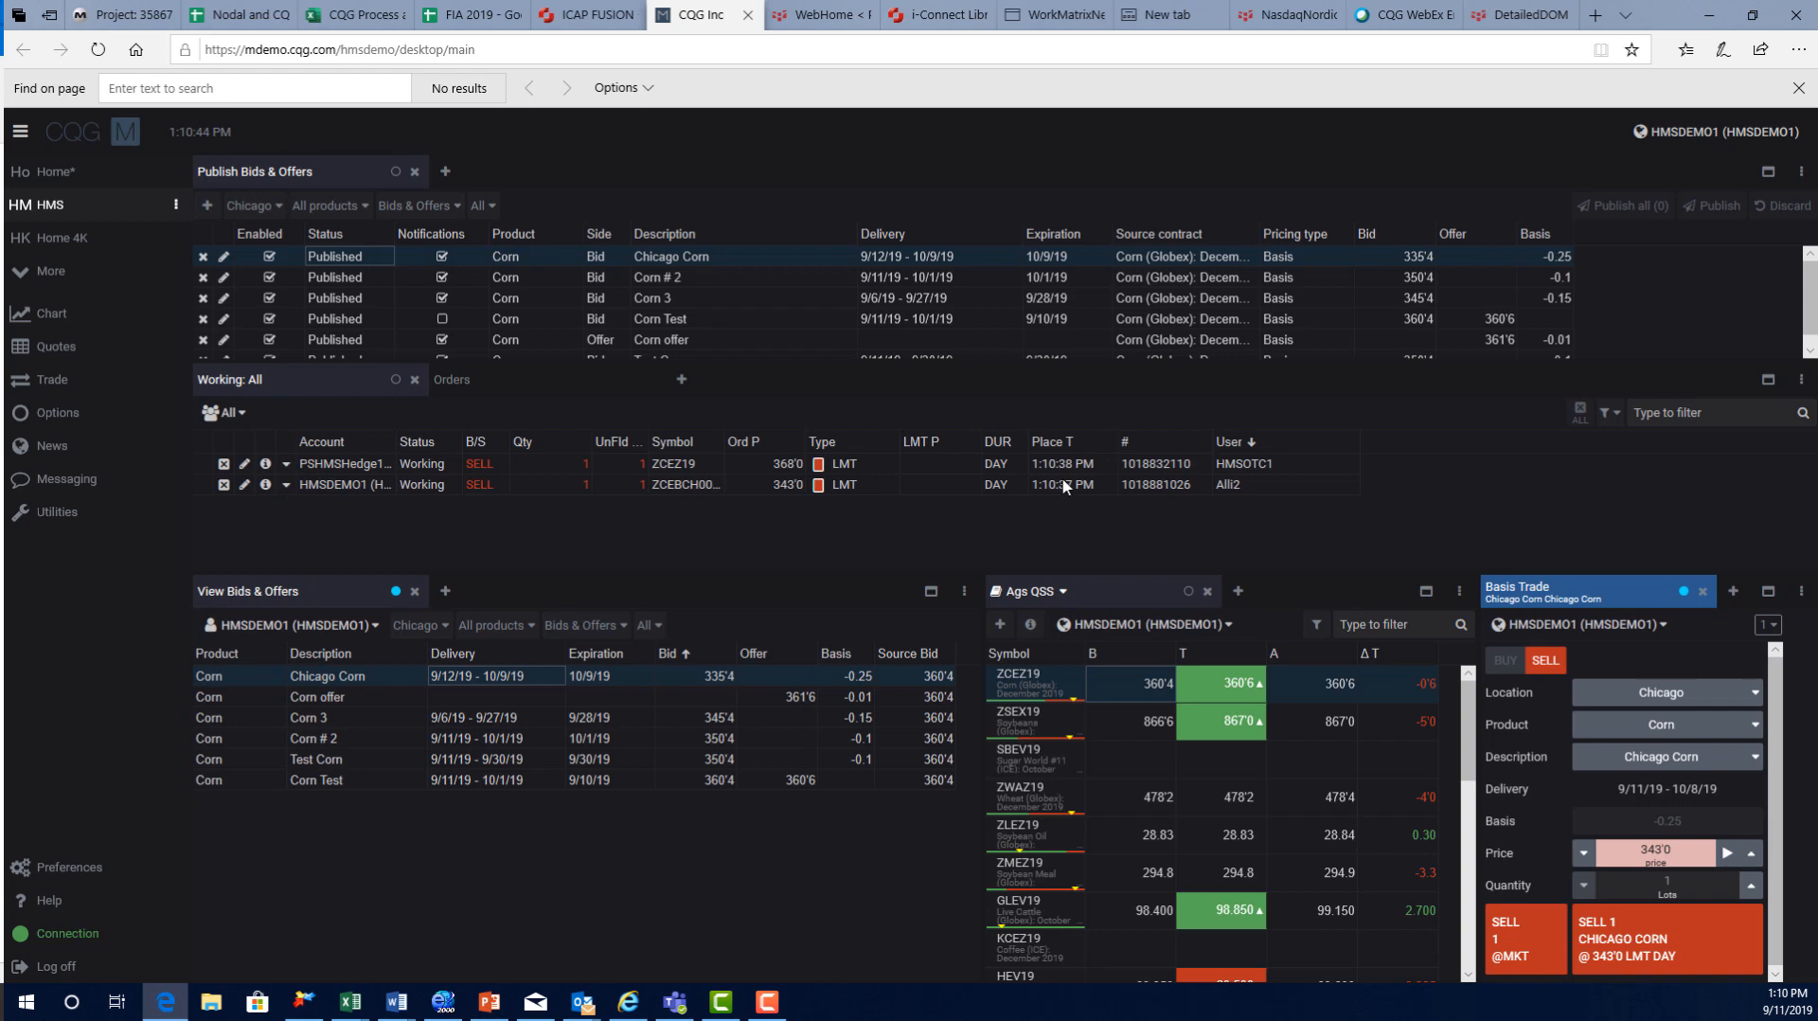
left_click(1269, 481)
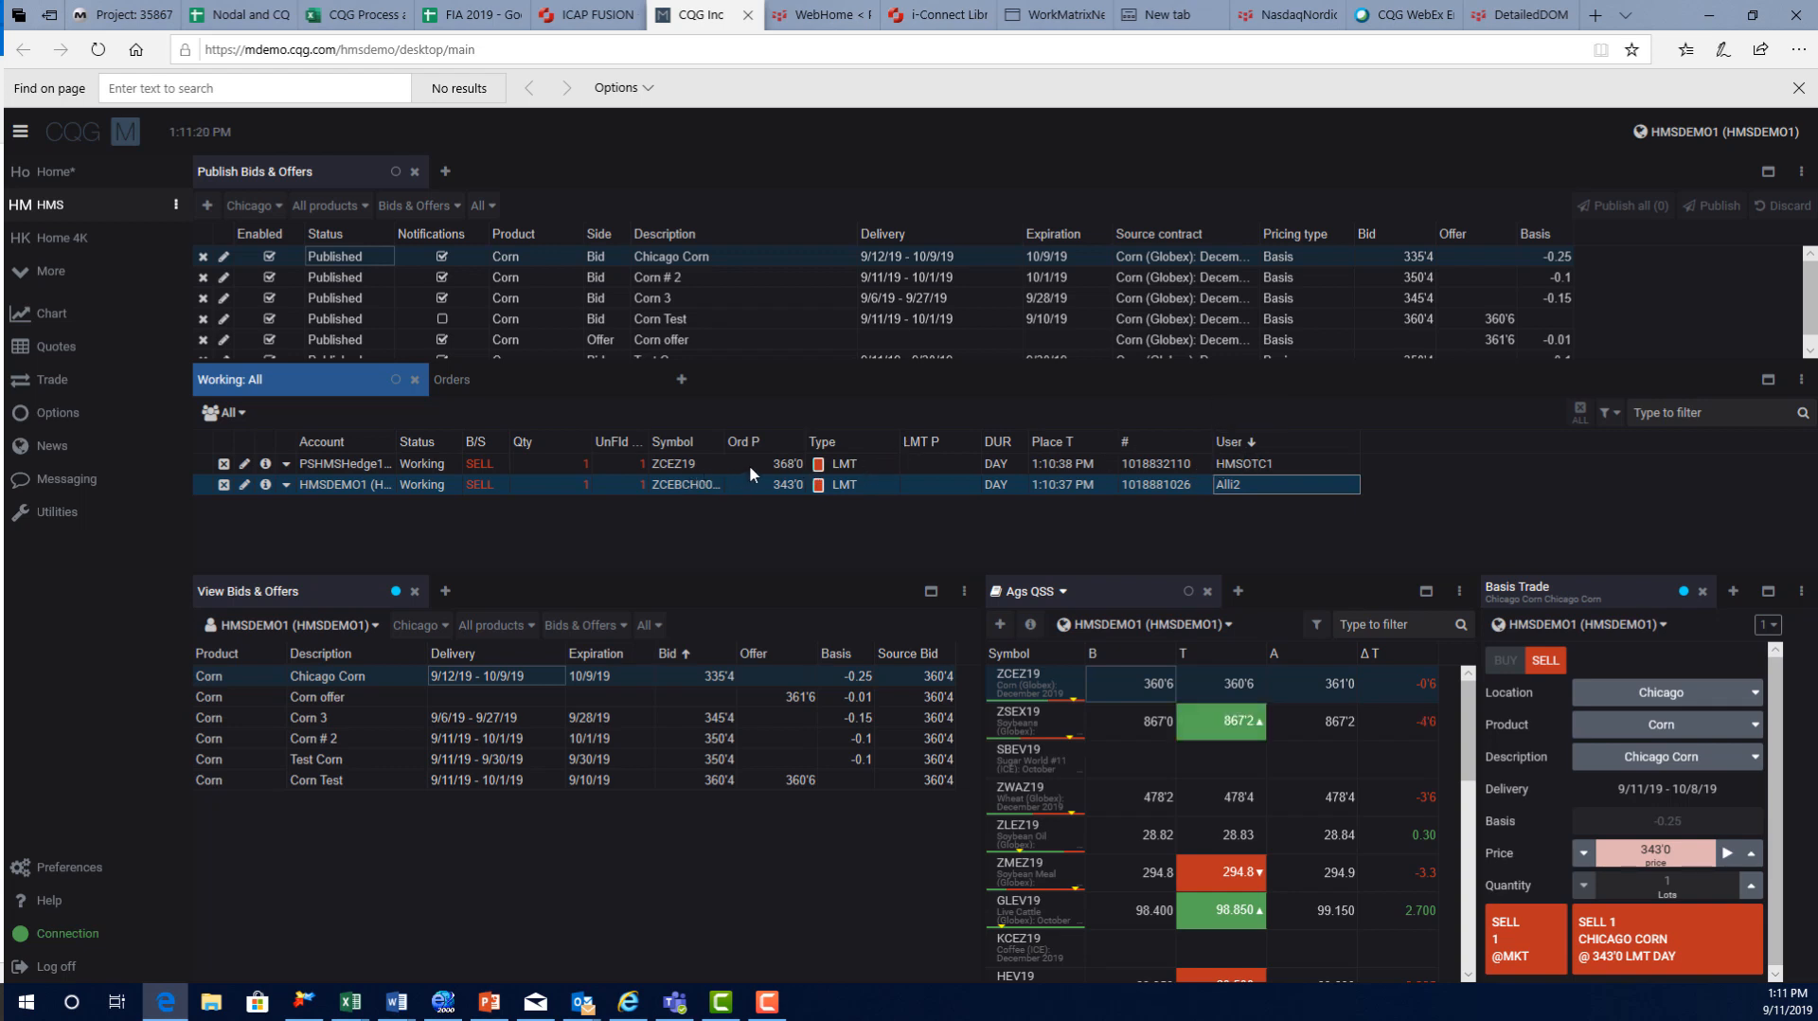
left_click(792, 464)
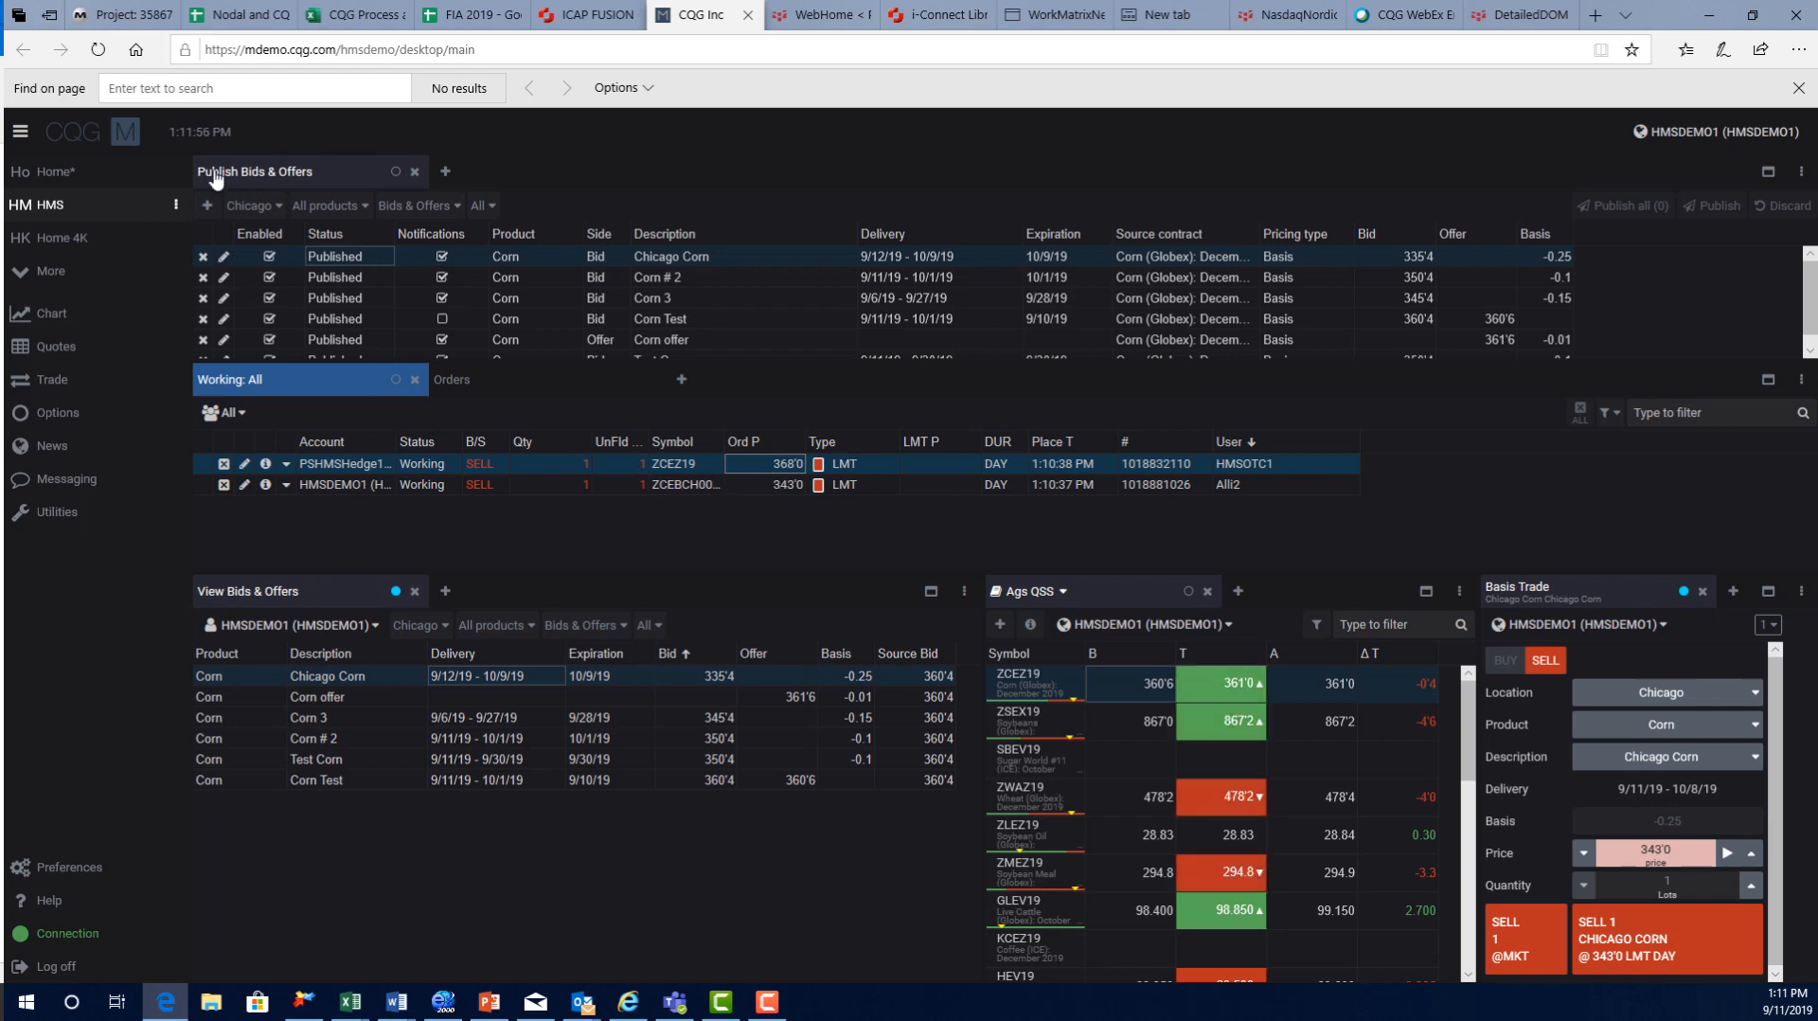
Edit the published Chicago Corn bid and set its basis to -0.15
left_click(224, 259)
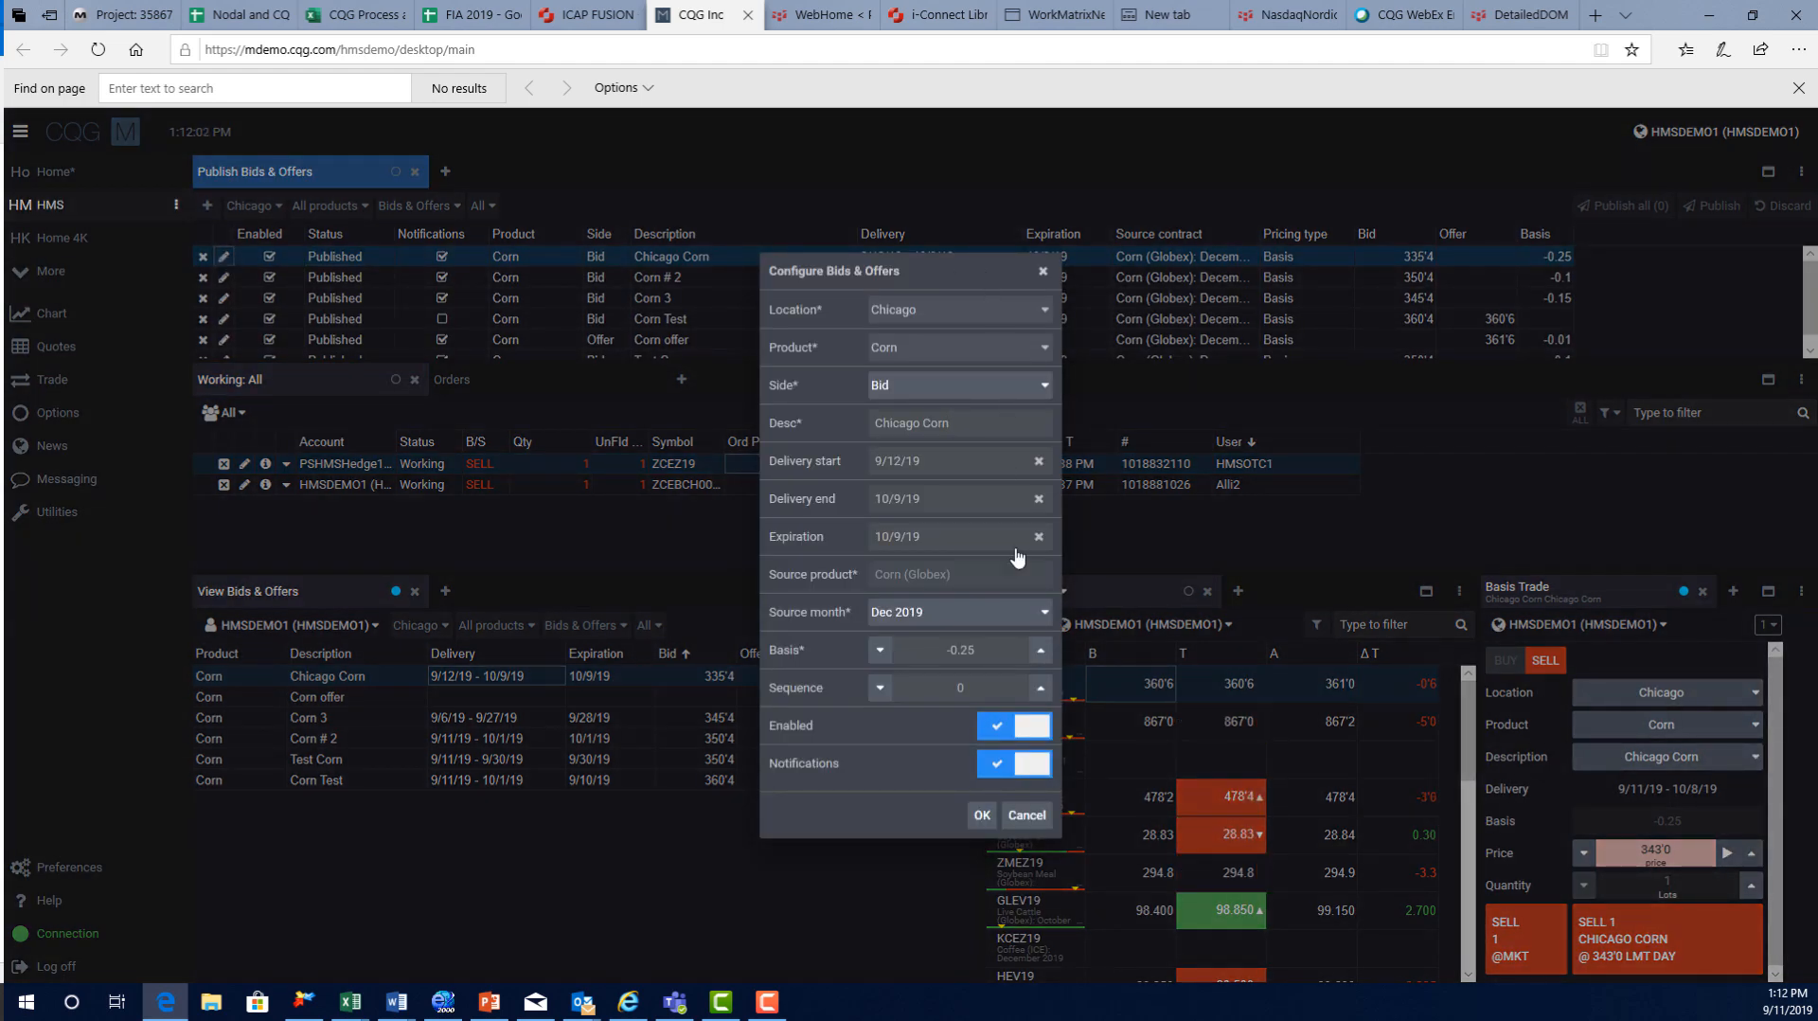
left_click(964, 648)
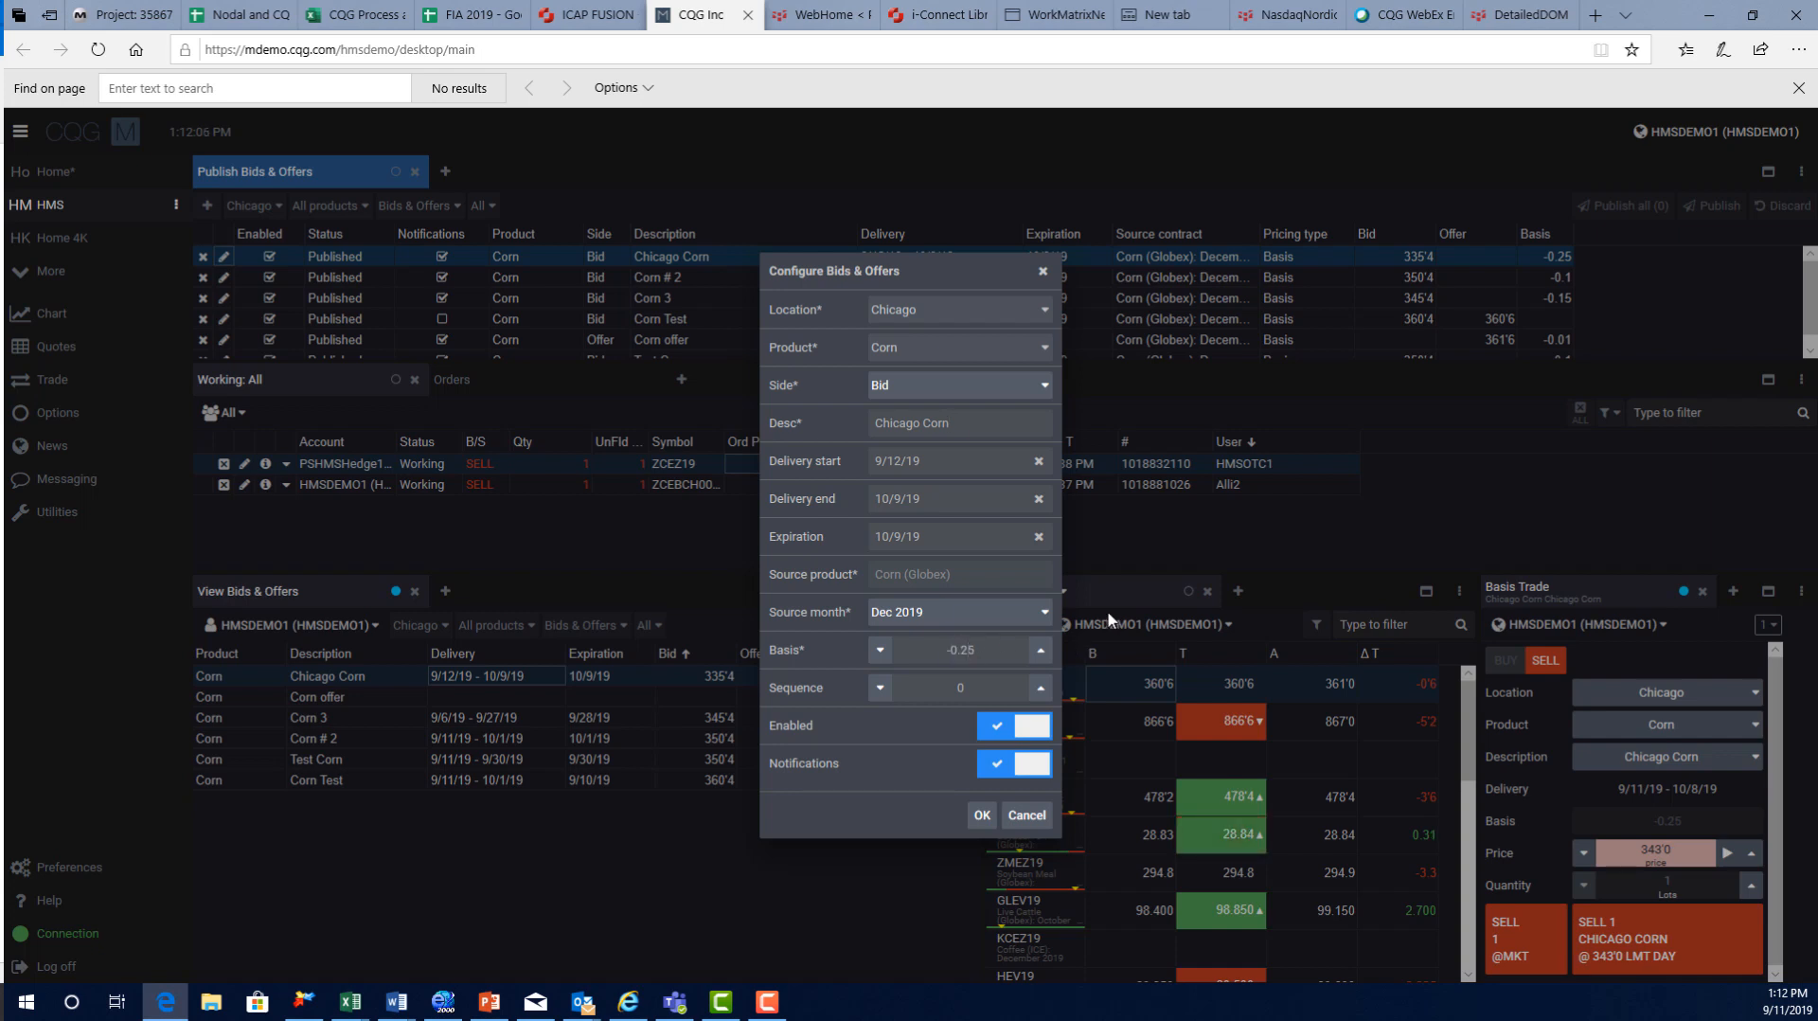
key("BackSpace")
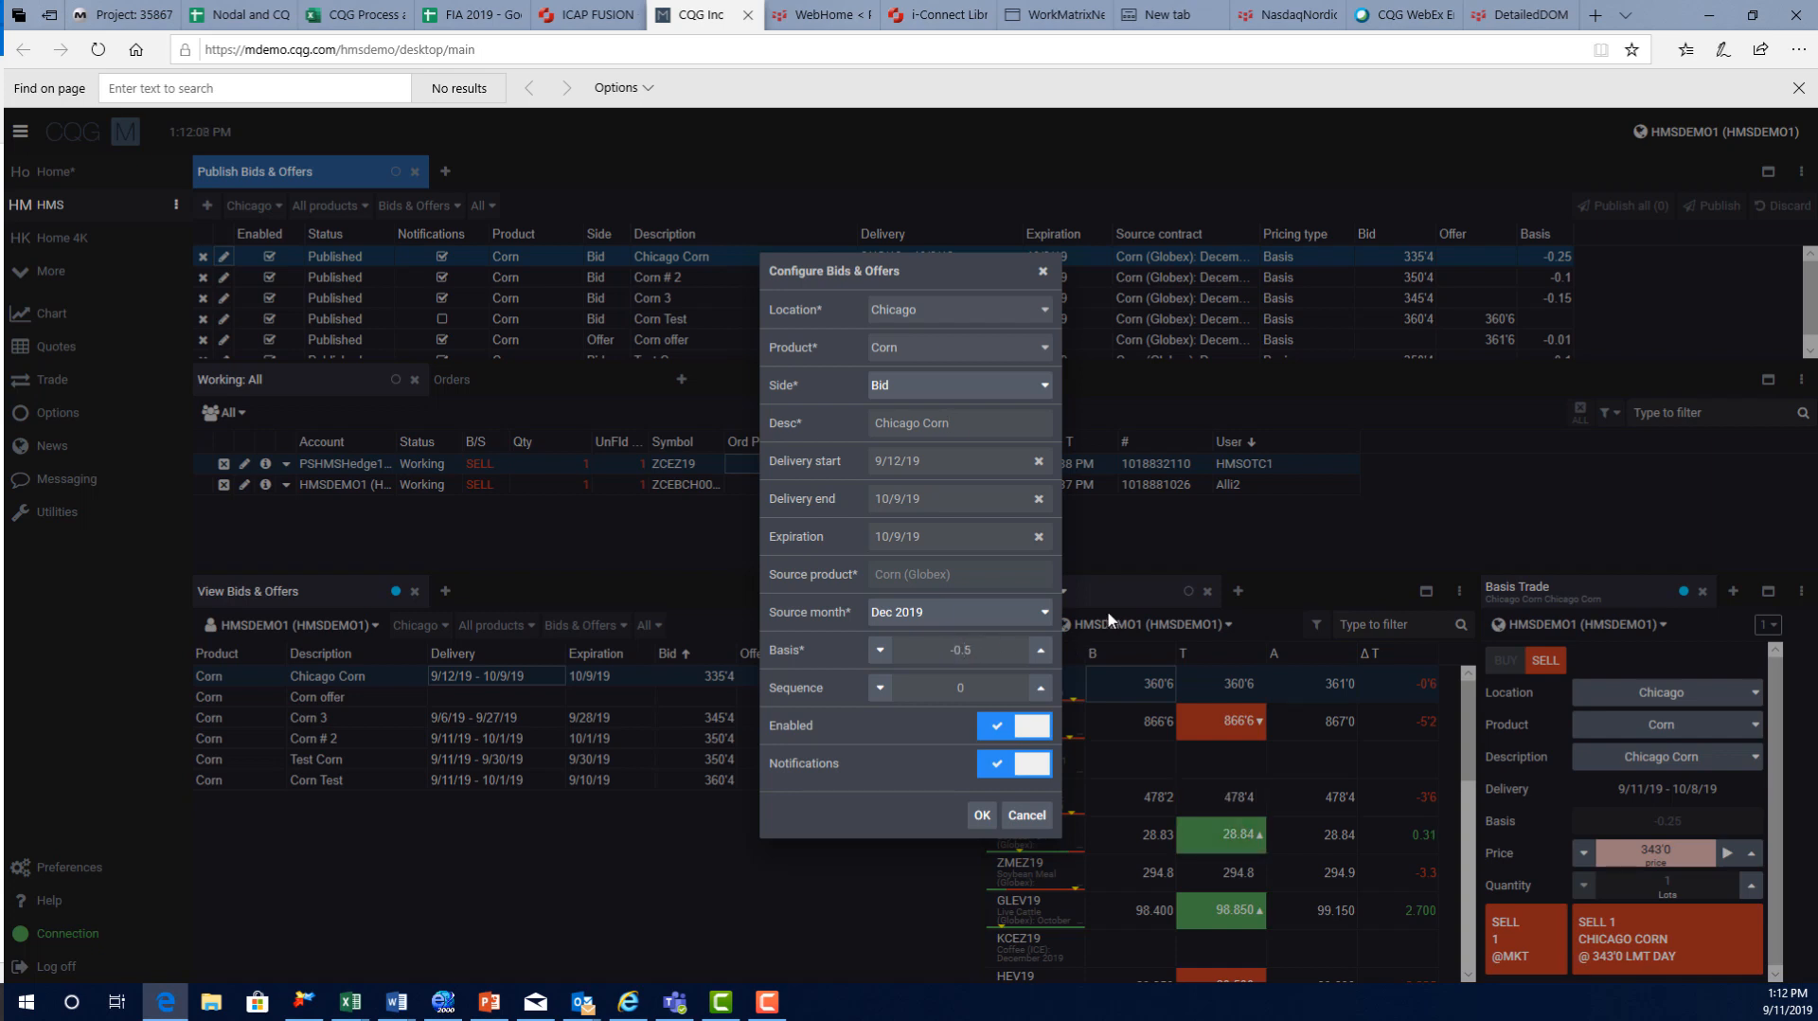
type("1")
left_click(980, 815)
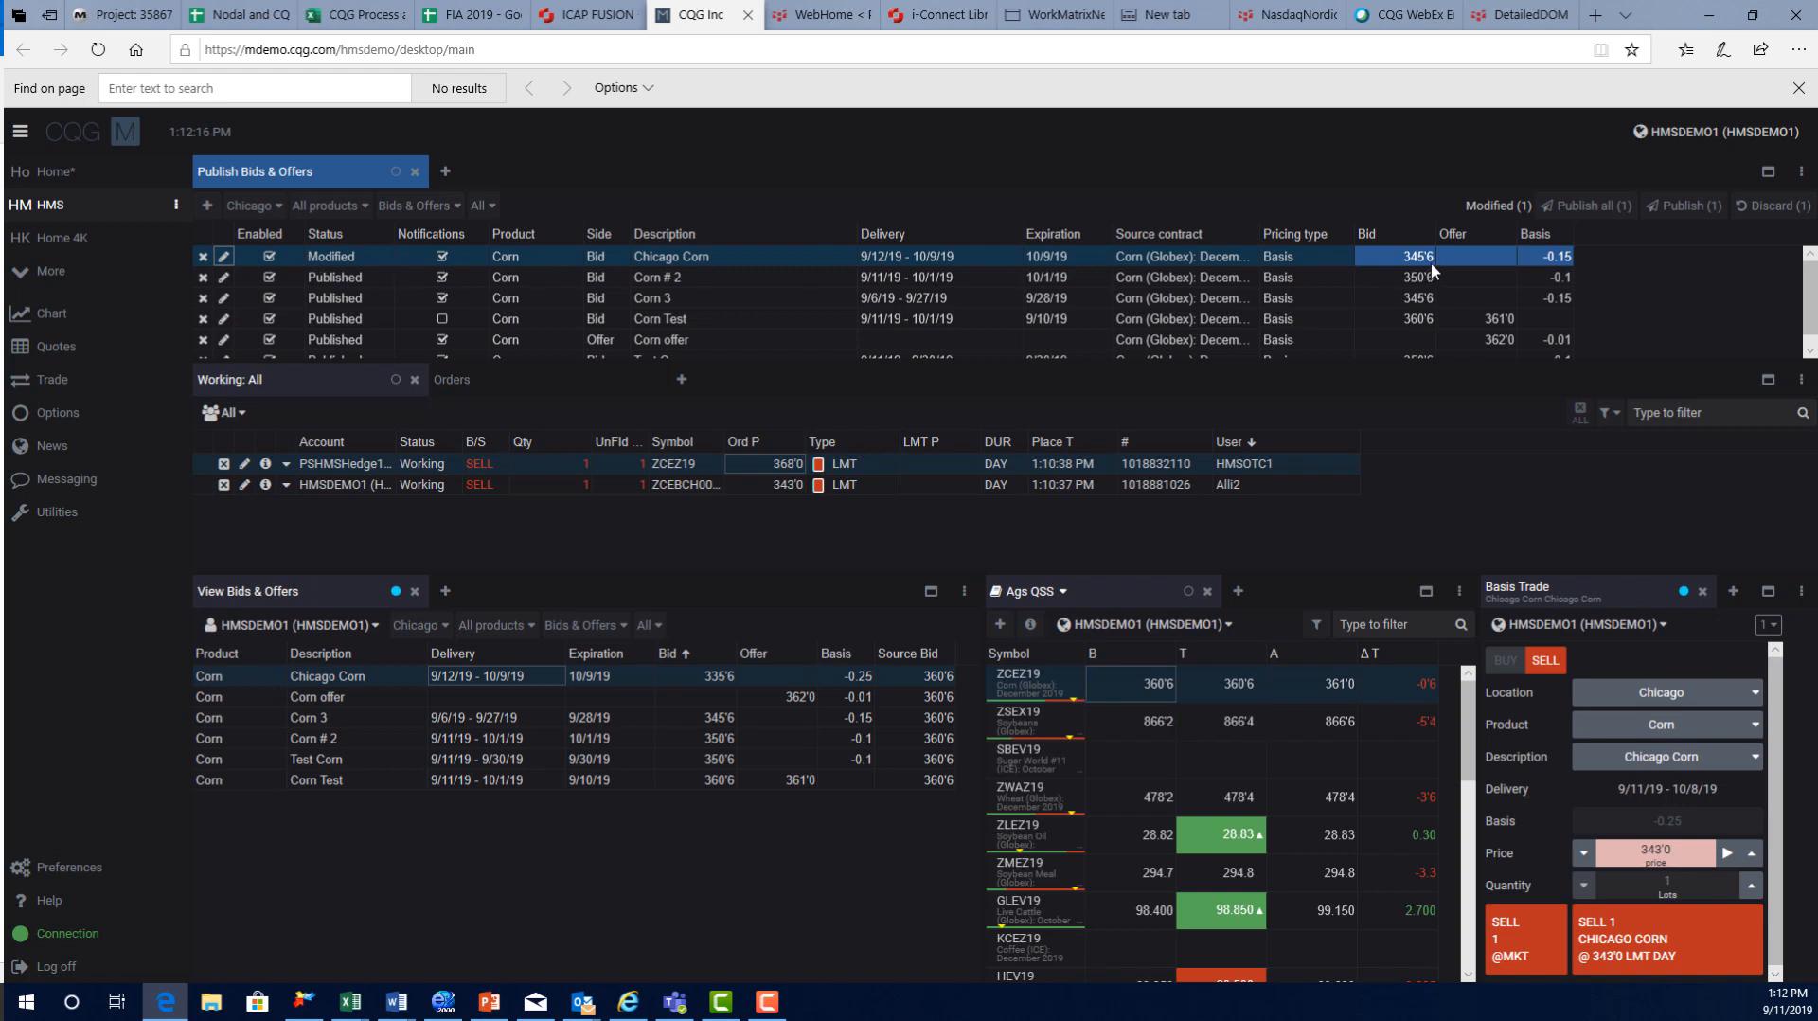
Publish the modified Chicago Corn bid and confirm the publication
left_click(346, 254)
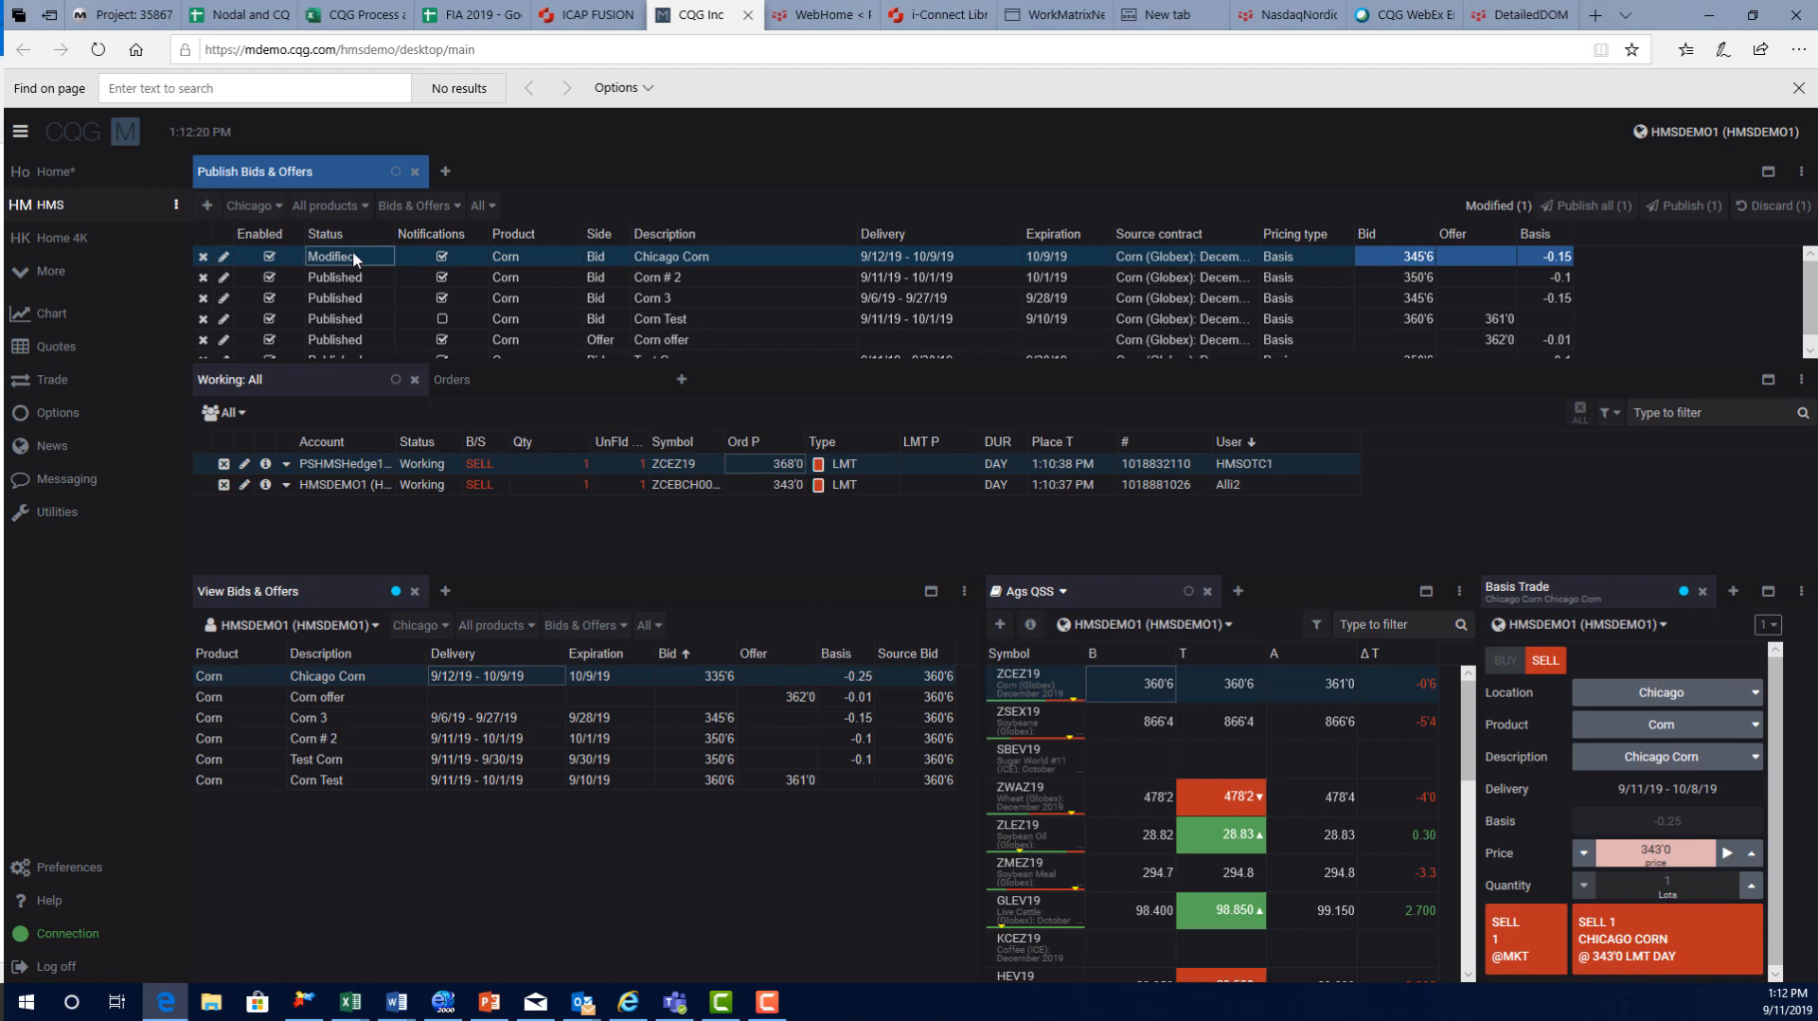
left_click(1610, 205)
left_click(1025, 615)
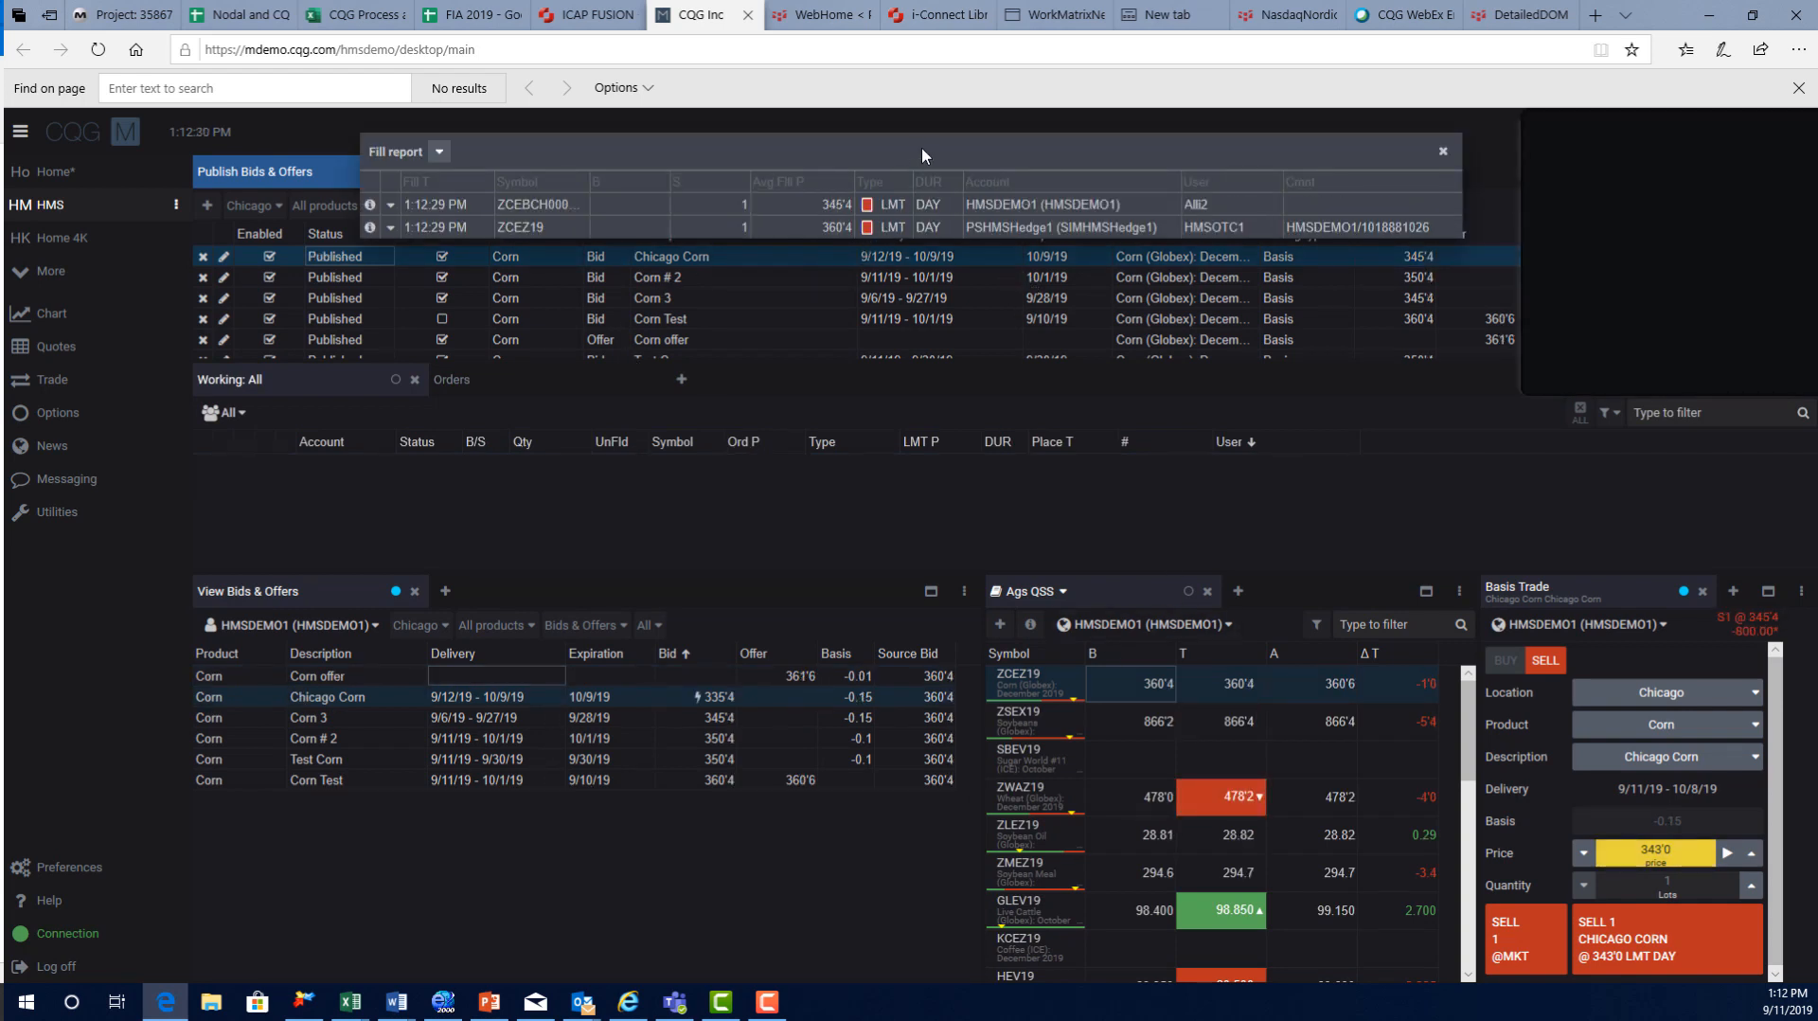
Move the fill report clear of the published bids, review the Chicago Corn and ZCEZ19 fills, and close the report
left_click_drag(748, 161, 727, 381)
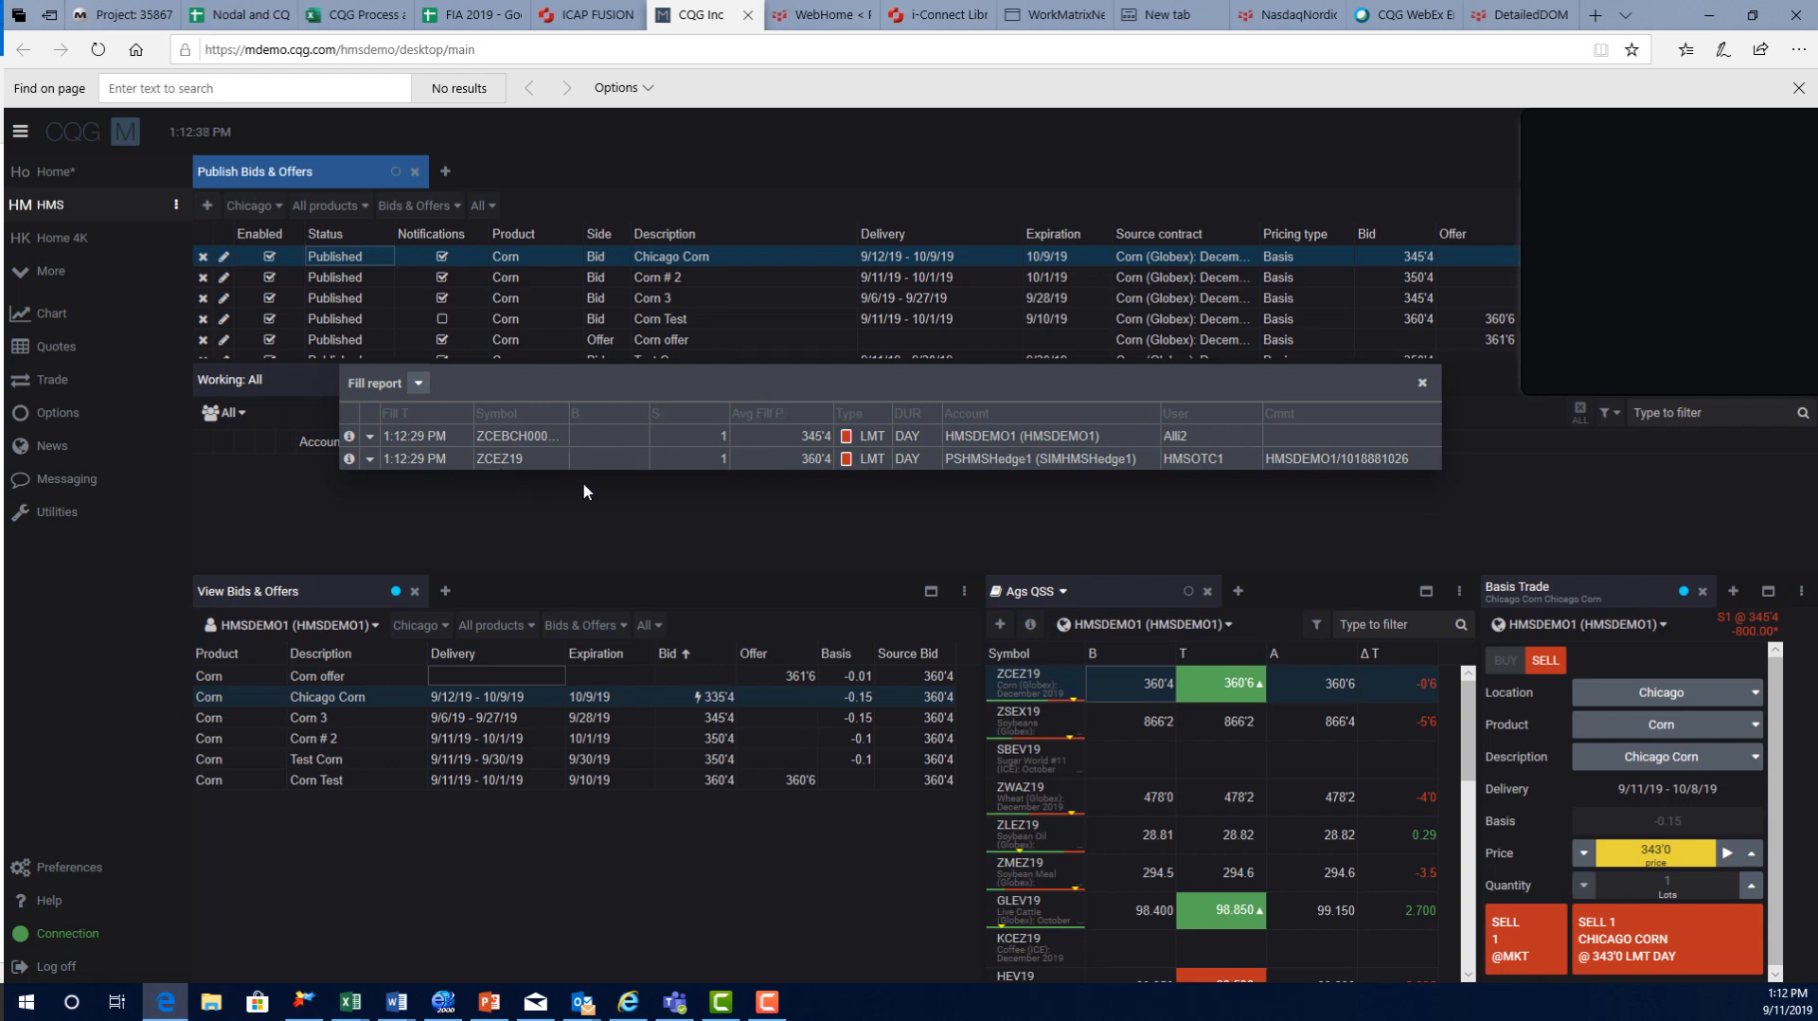
left_click_drag(701, 384, 685, 334)
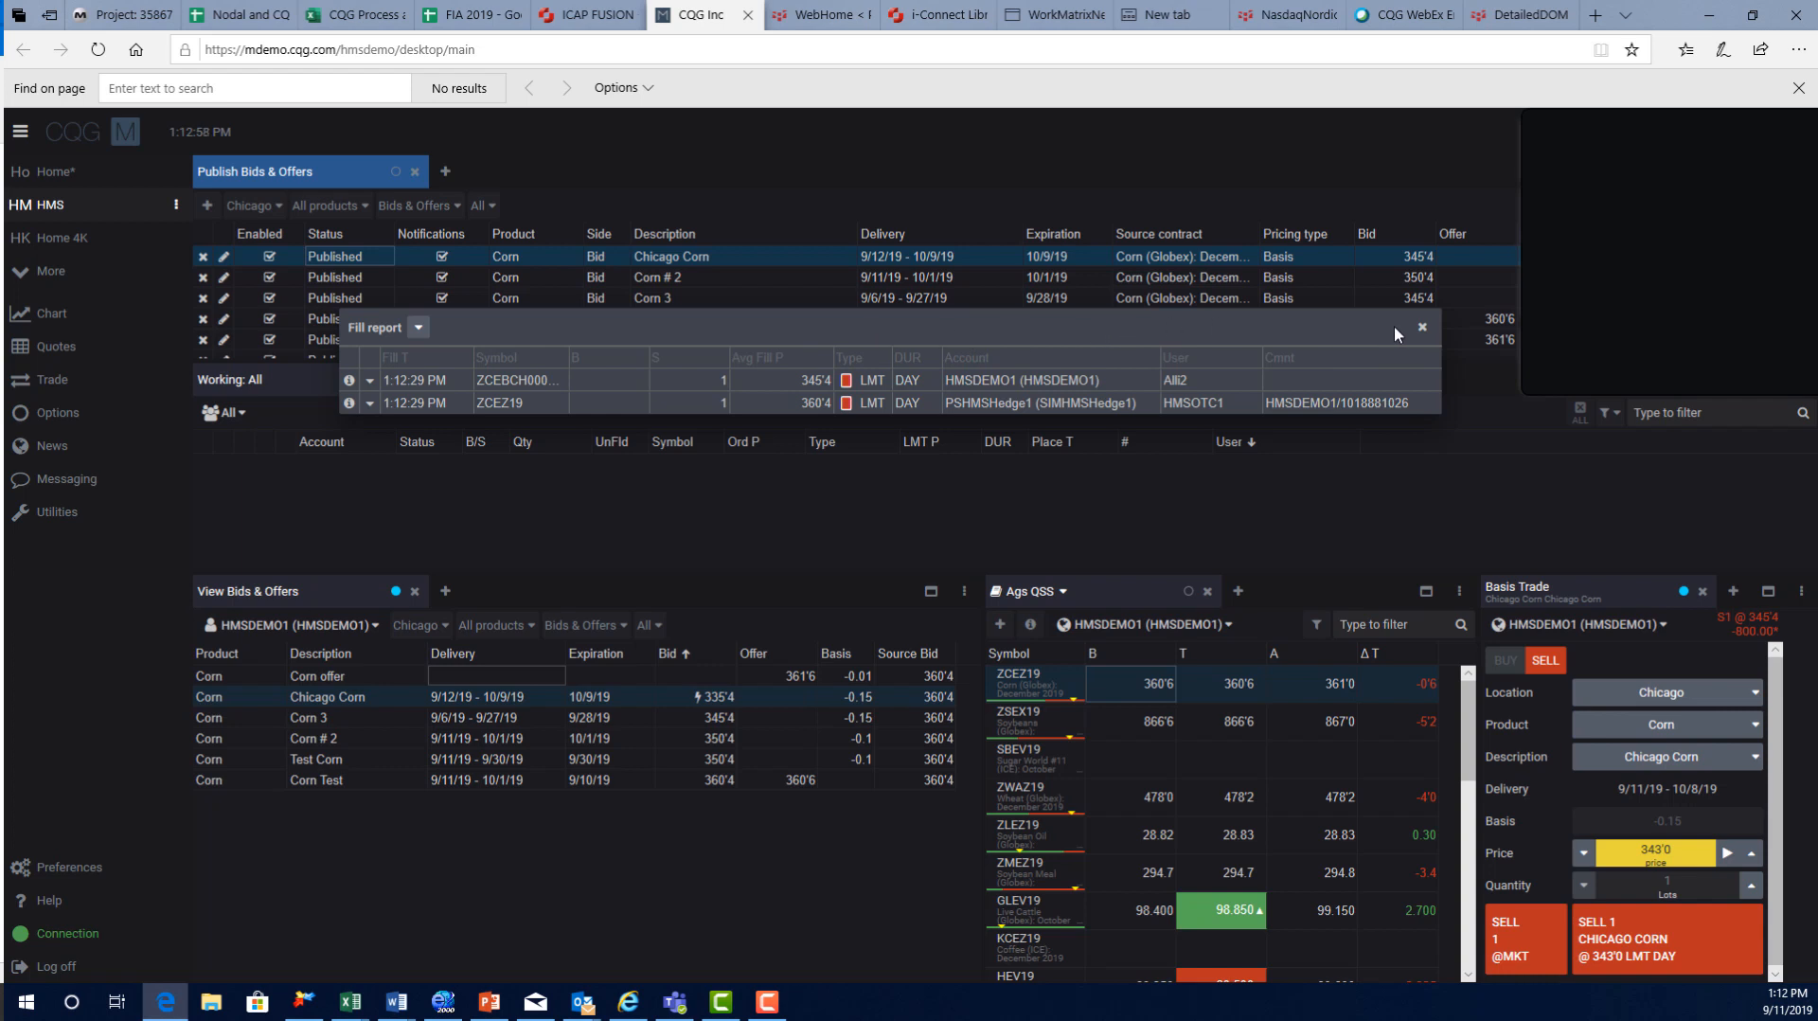
left_click(1422, 326)
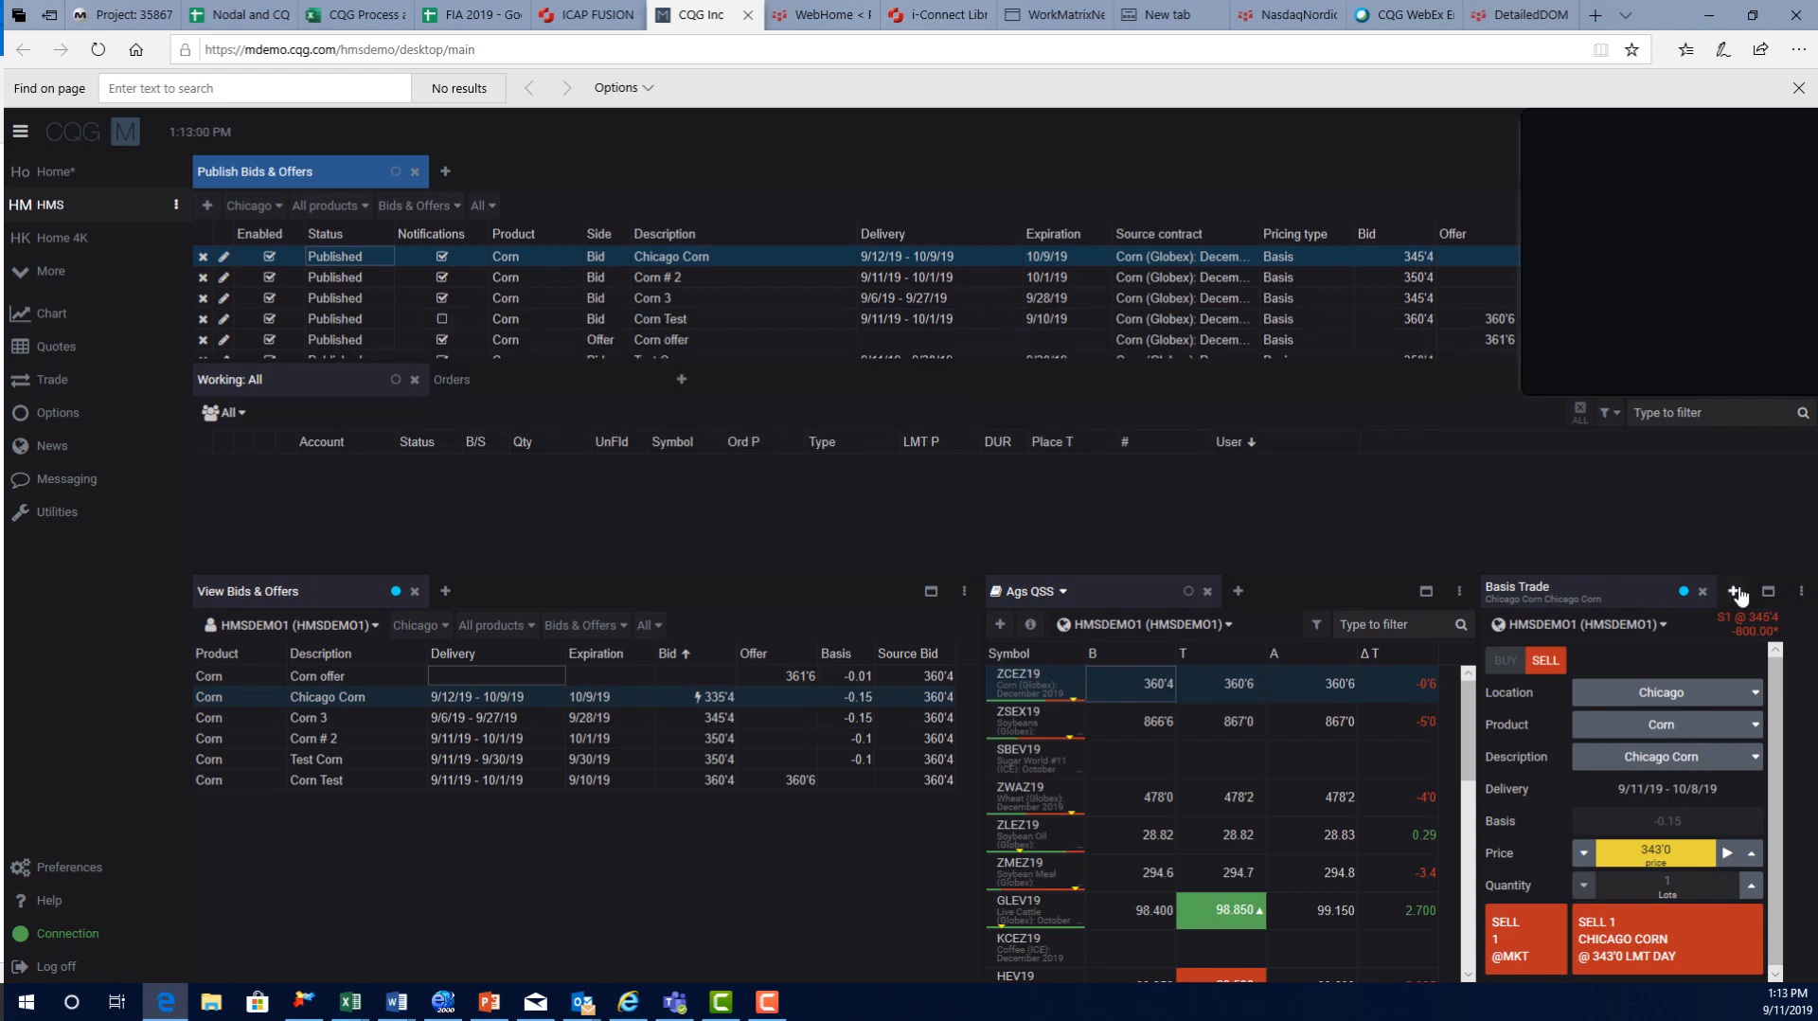